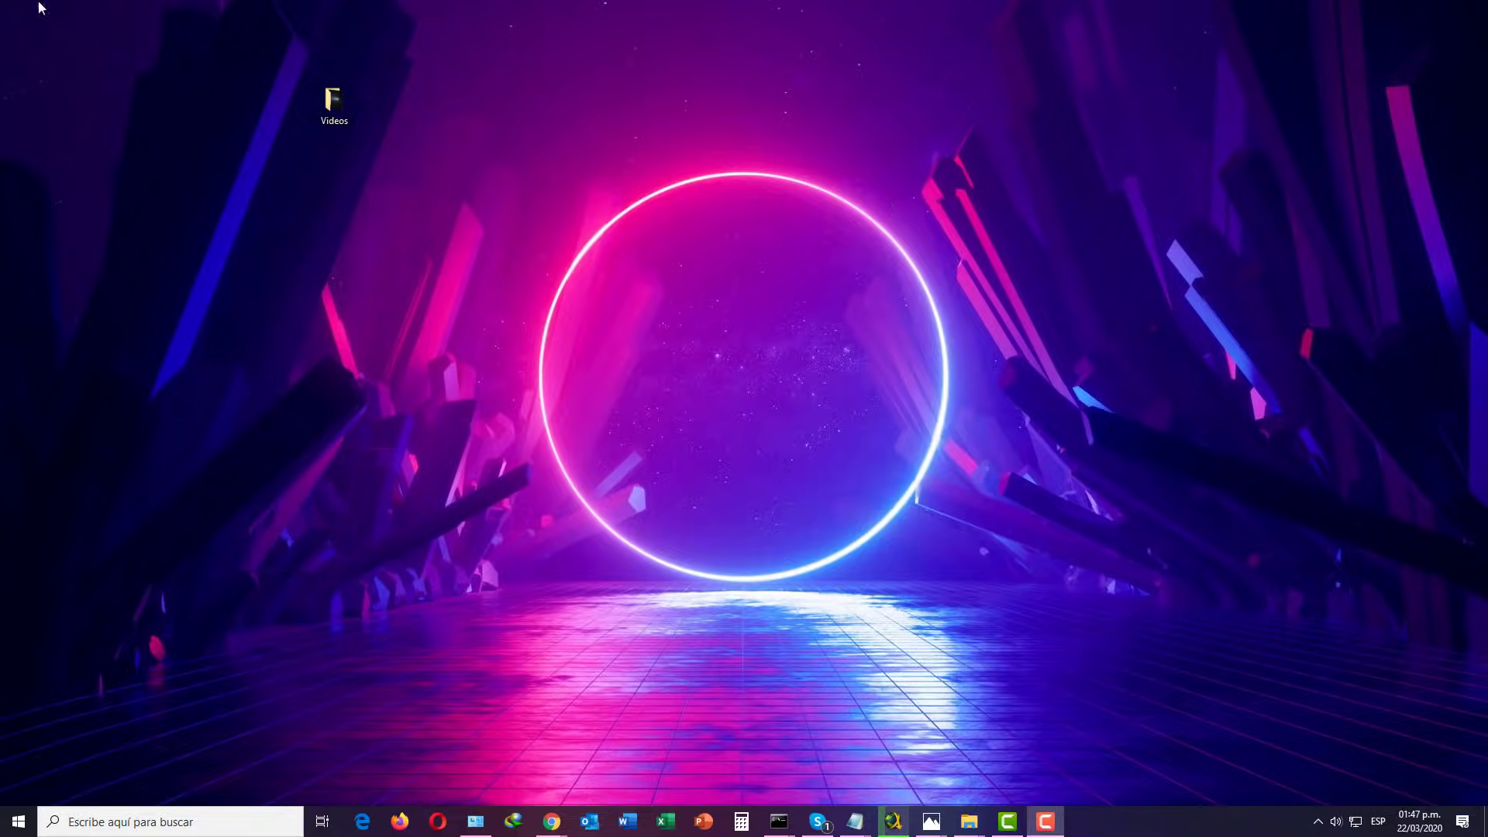
Open the Videos folder on the desktop and check the file size in the properties of City_video.mp4
double_click(319, 100)
click(687, 381)
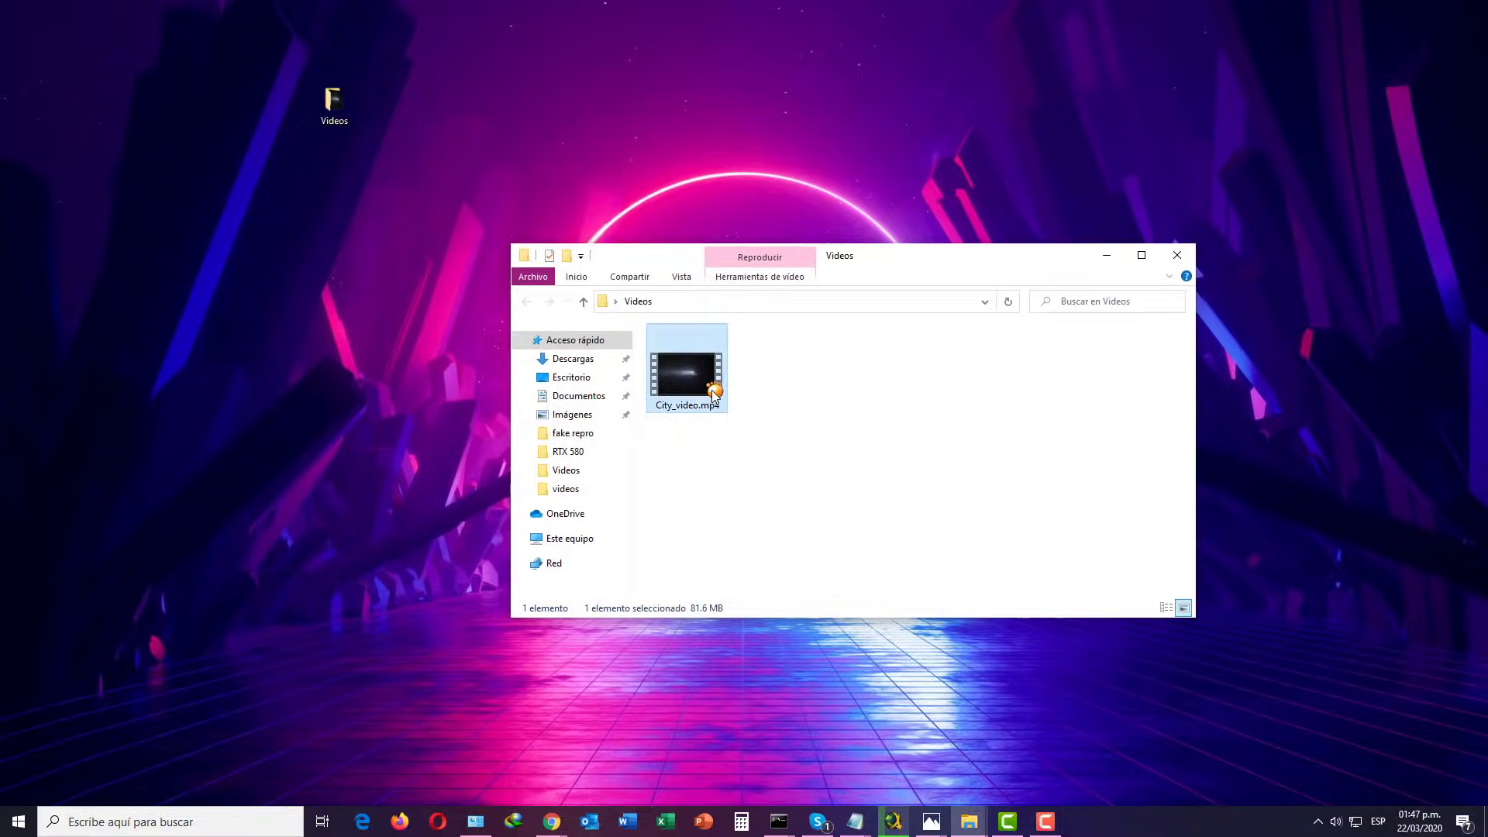
right_click(687, 381)
click(760, 793)
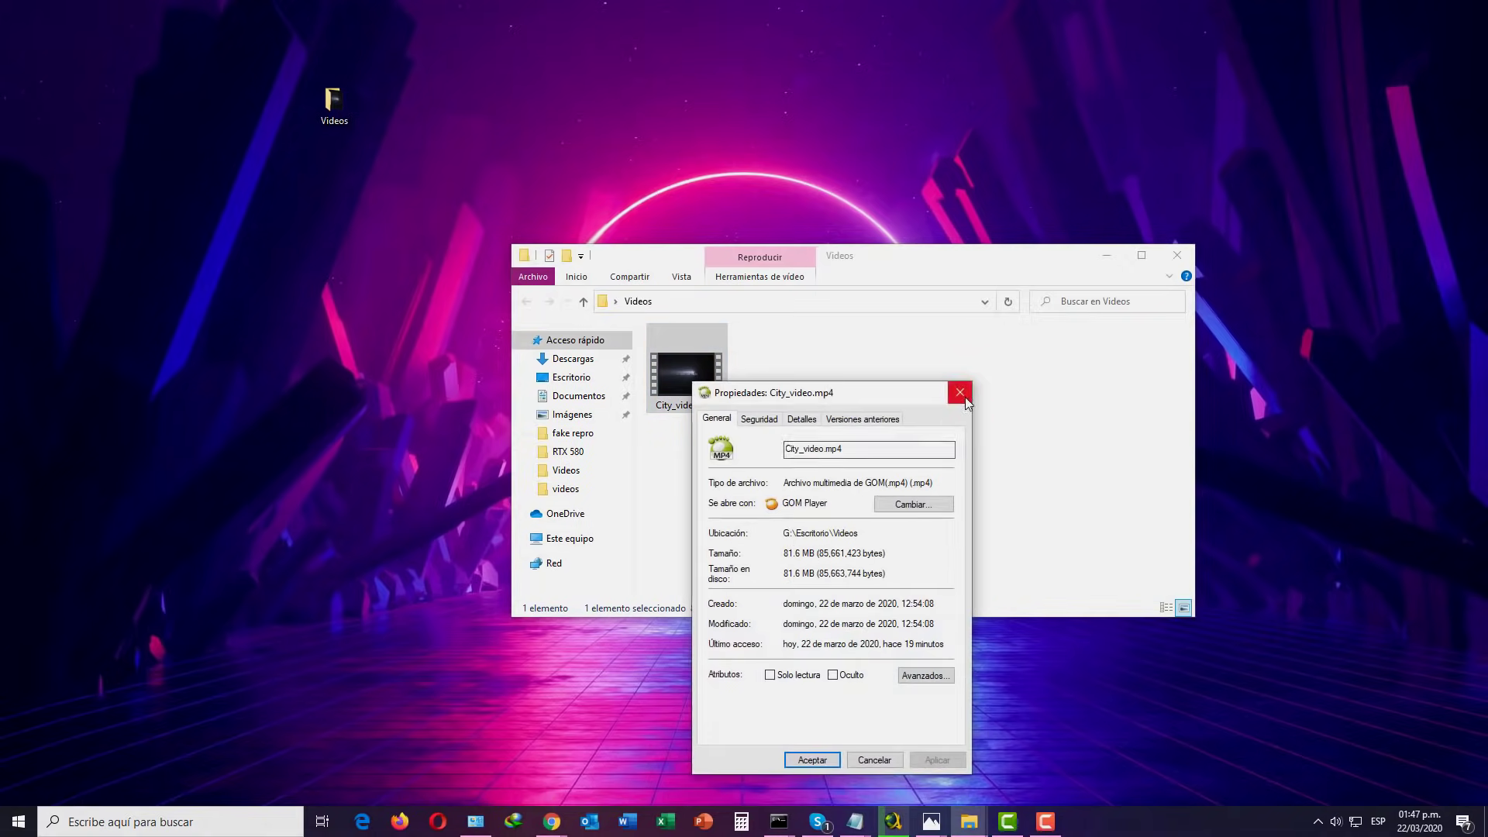
click(964, 396)
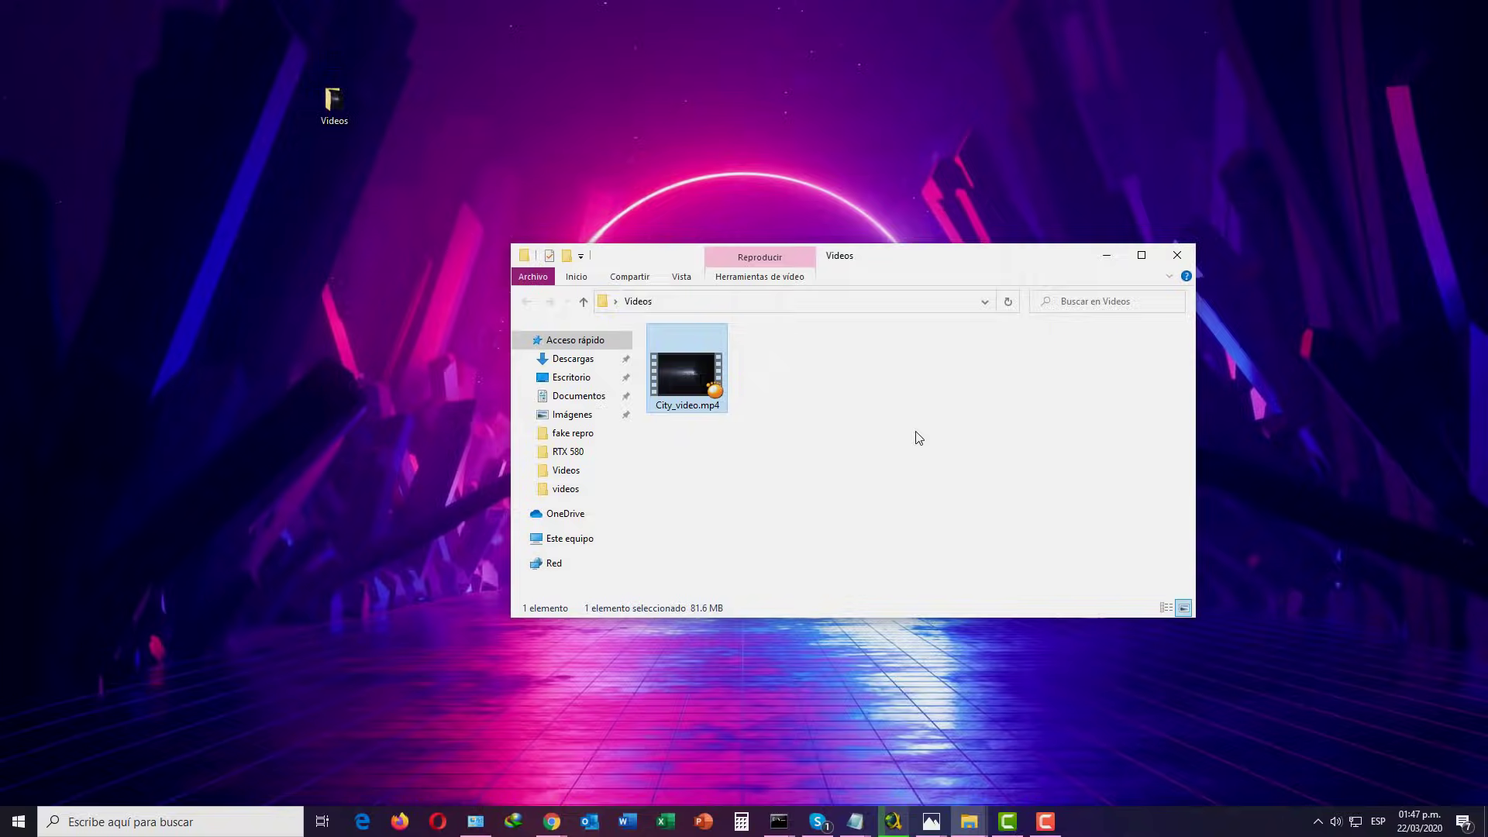
Find and launch VLC media player
key(super)
text(vlc)
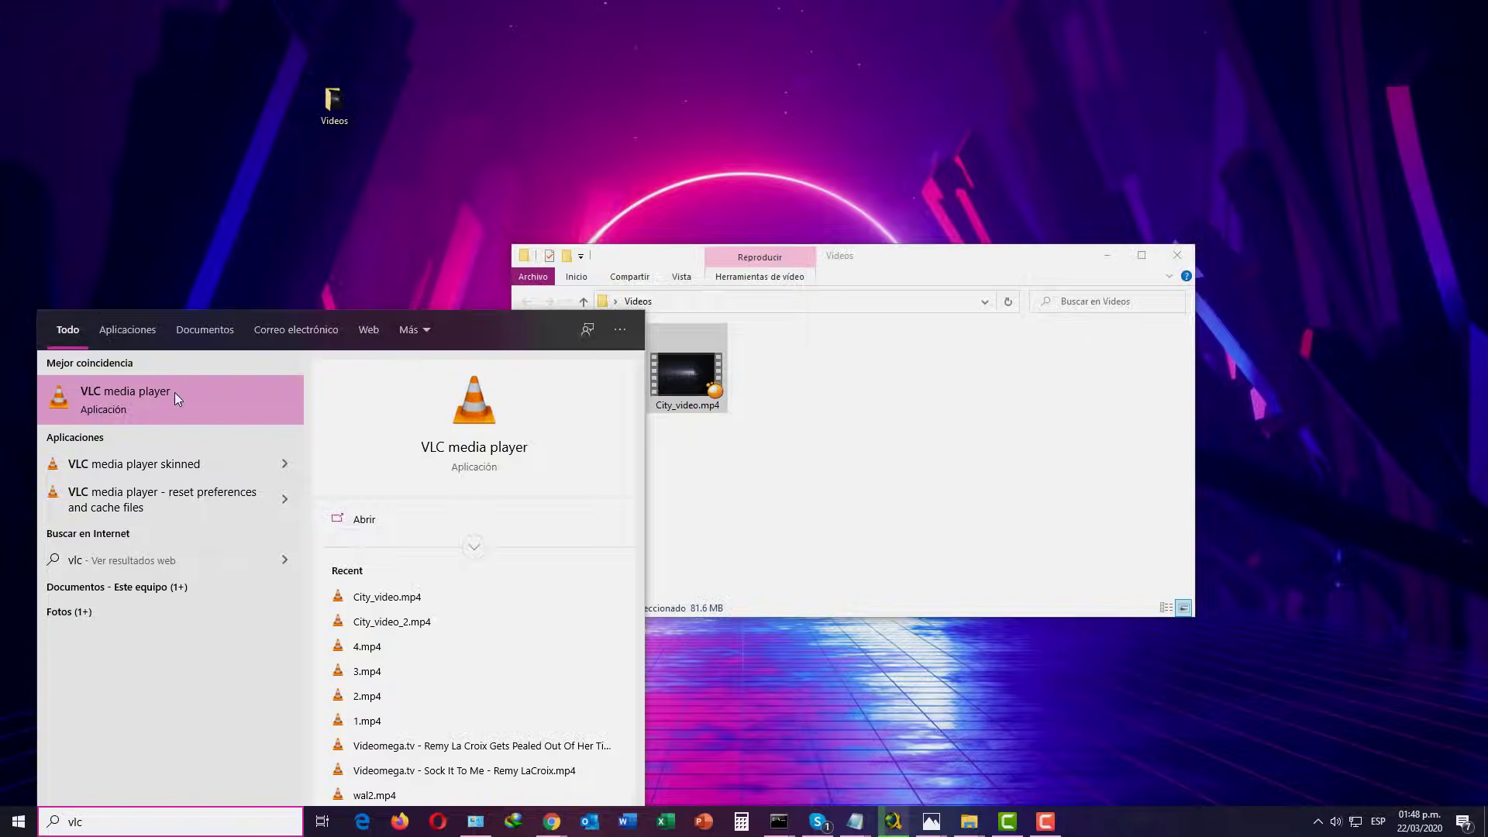
click(171, 395)
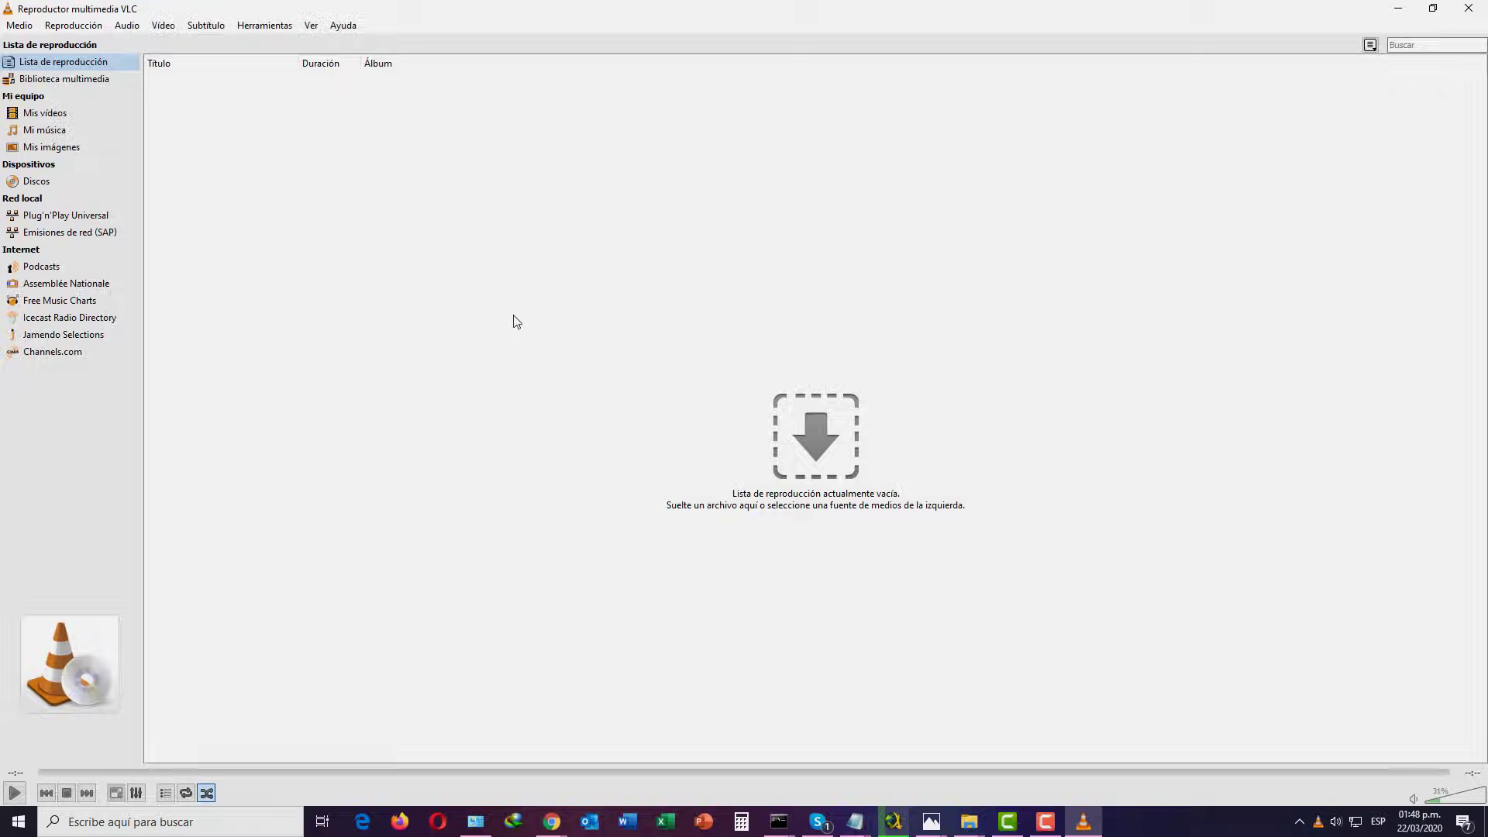
Load City_video.mp4 from the Videos folder as the source file for a conversion
click(19, 26)
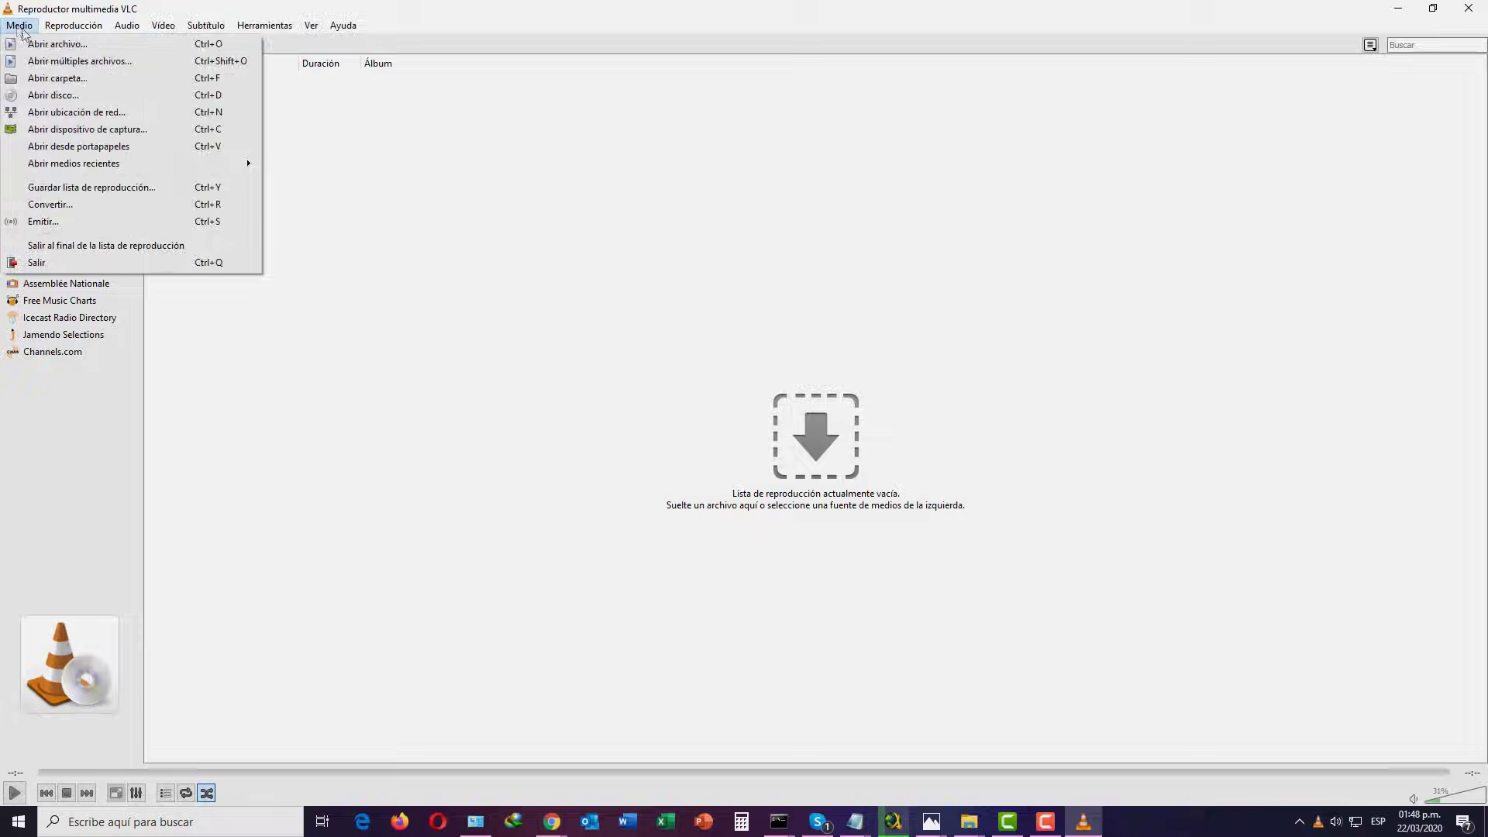
click(100, 205)
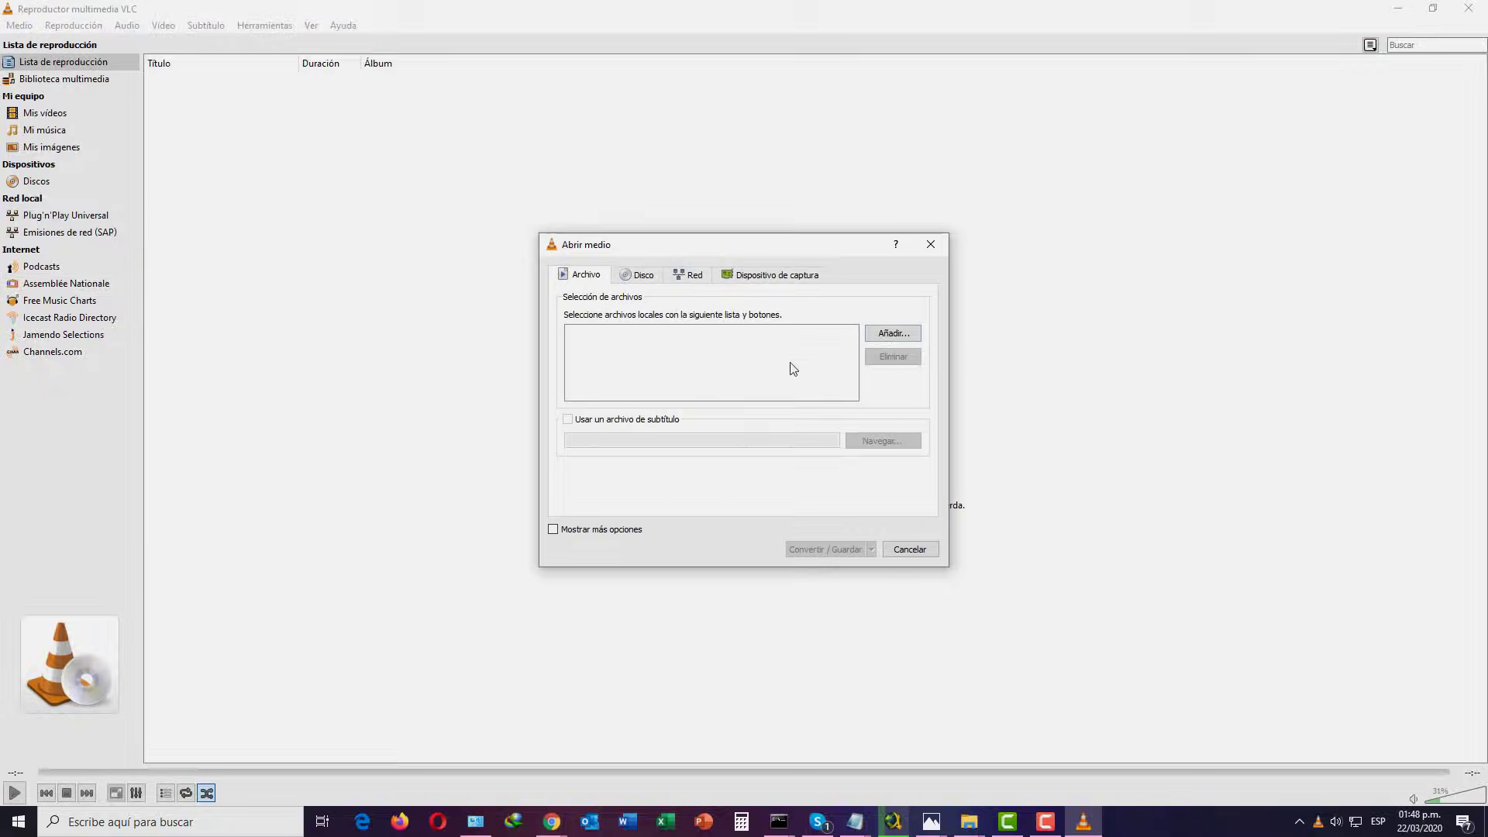
click(896, 339)
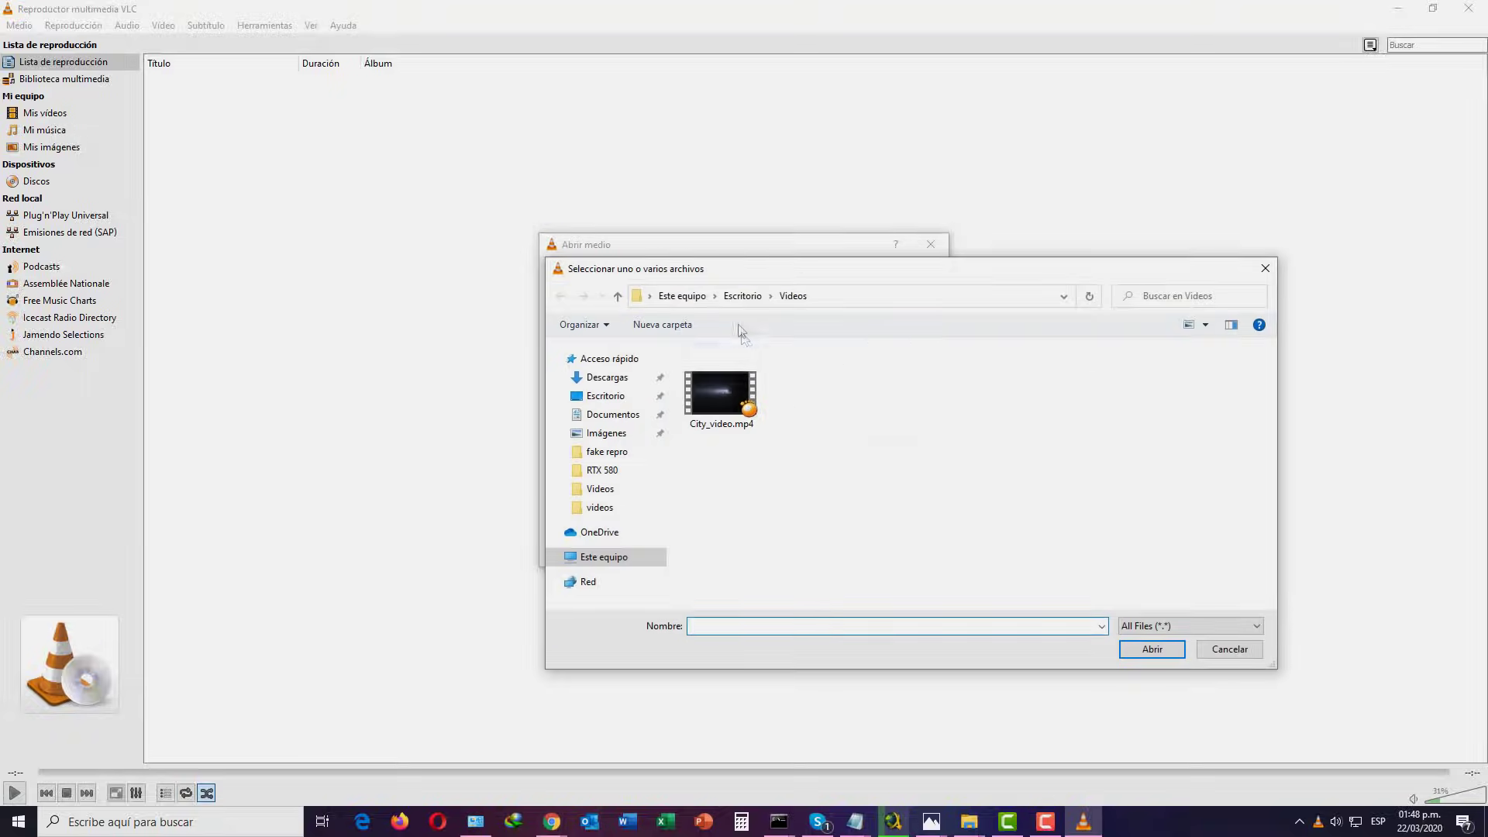
click(724, 399)
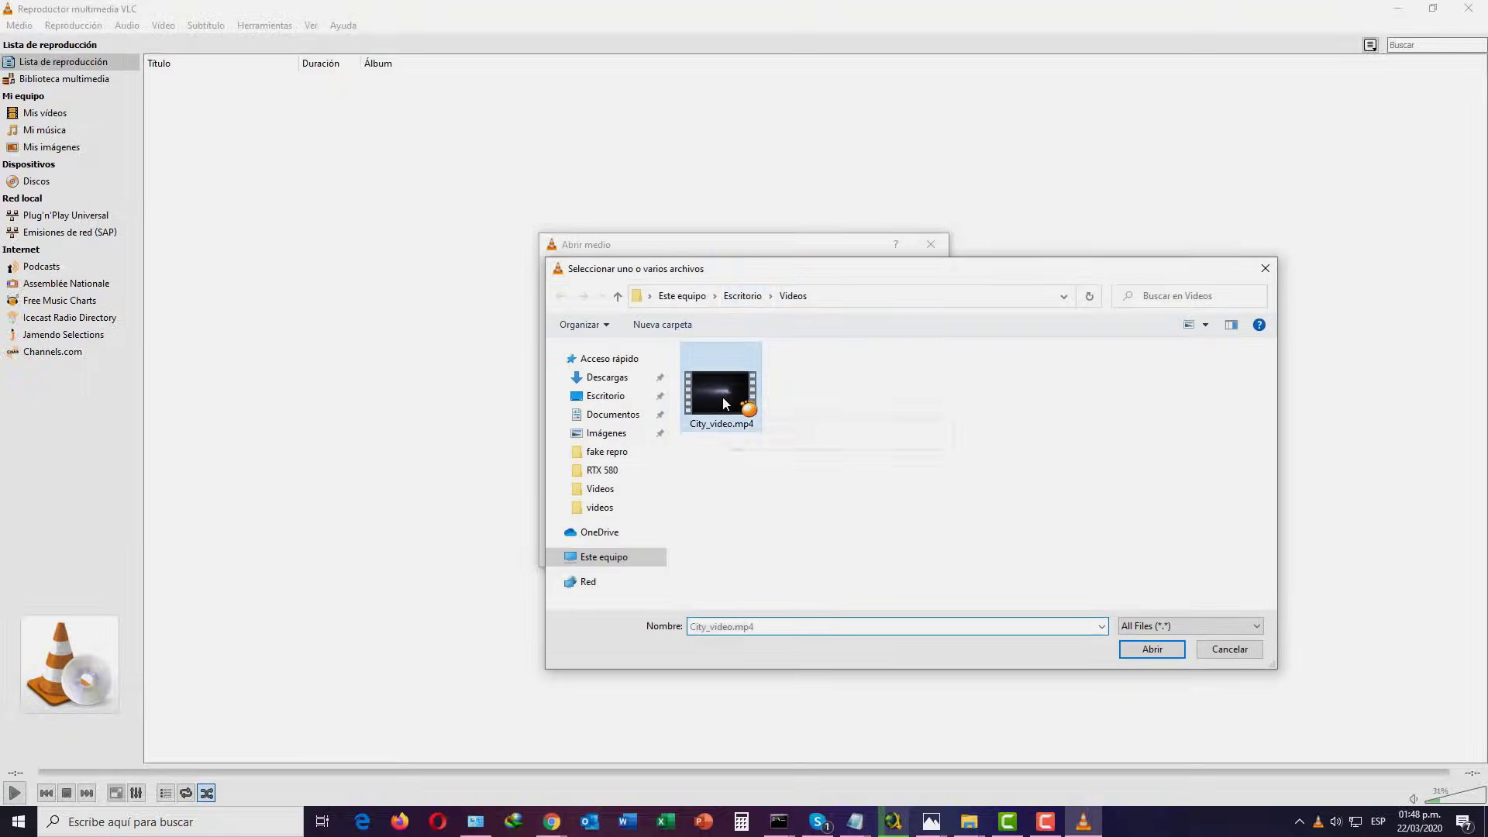
click(1149, 651)
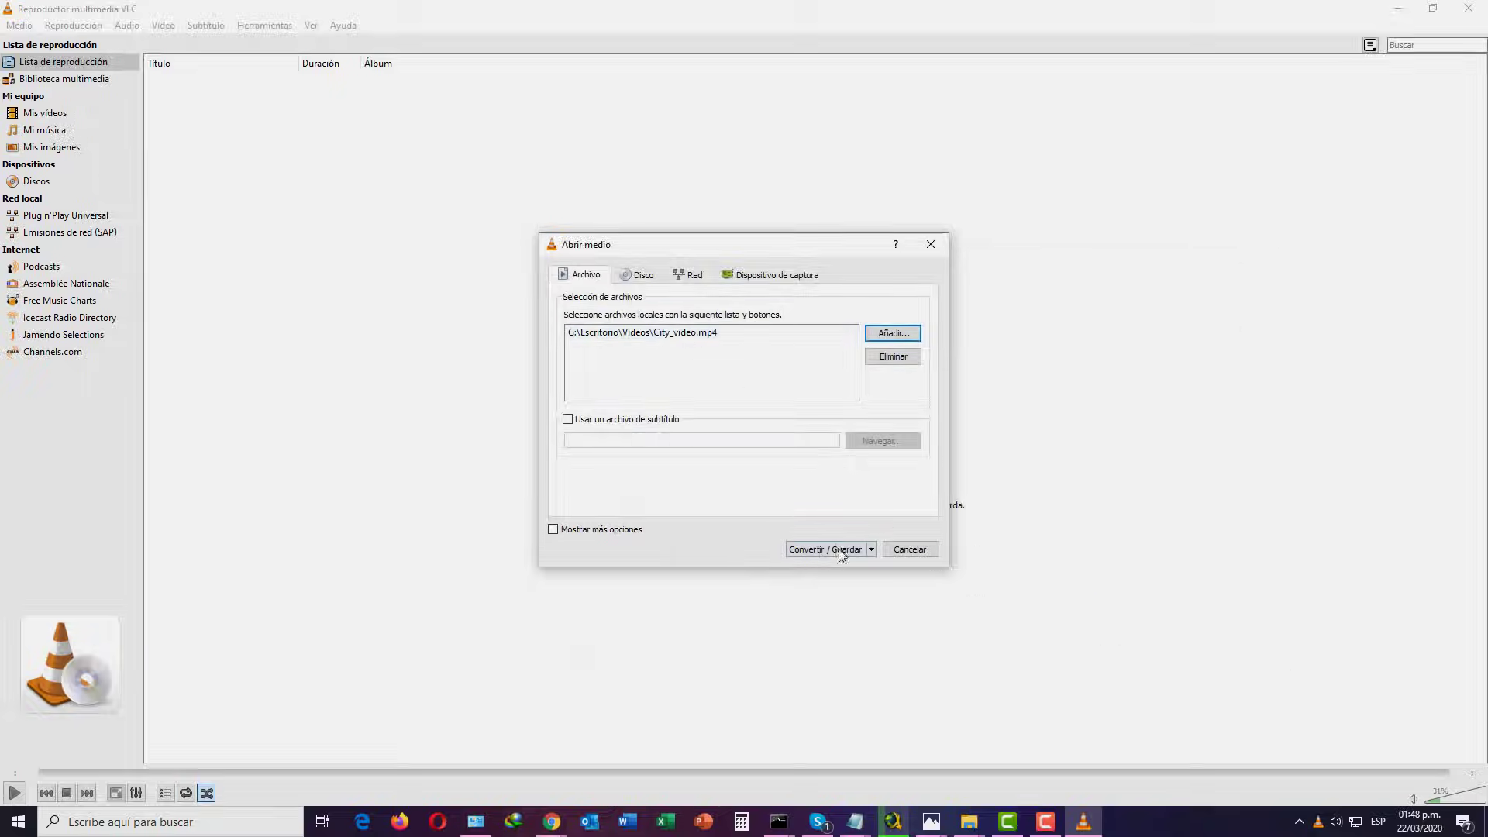
click(820, 551)
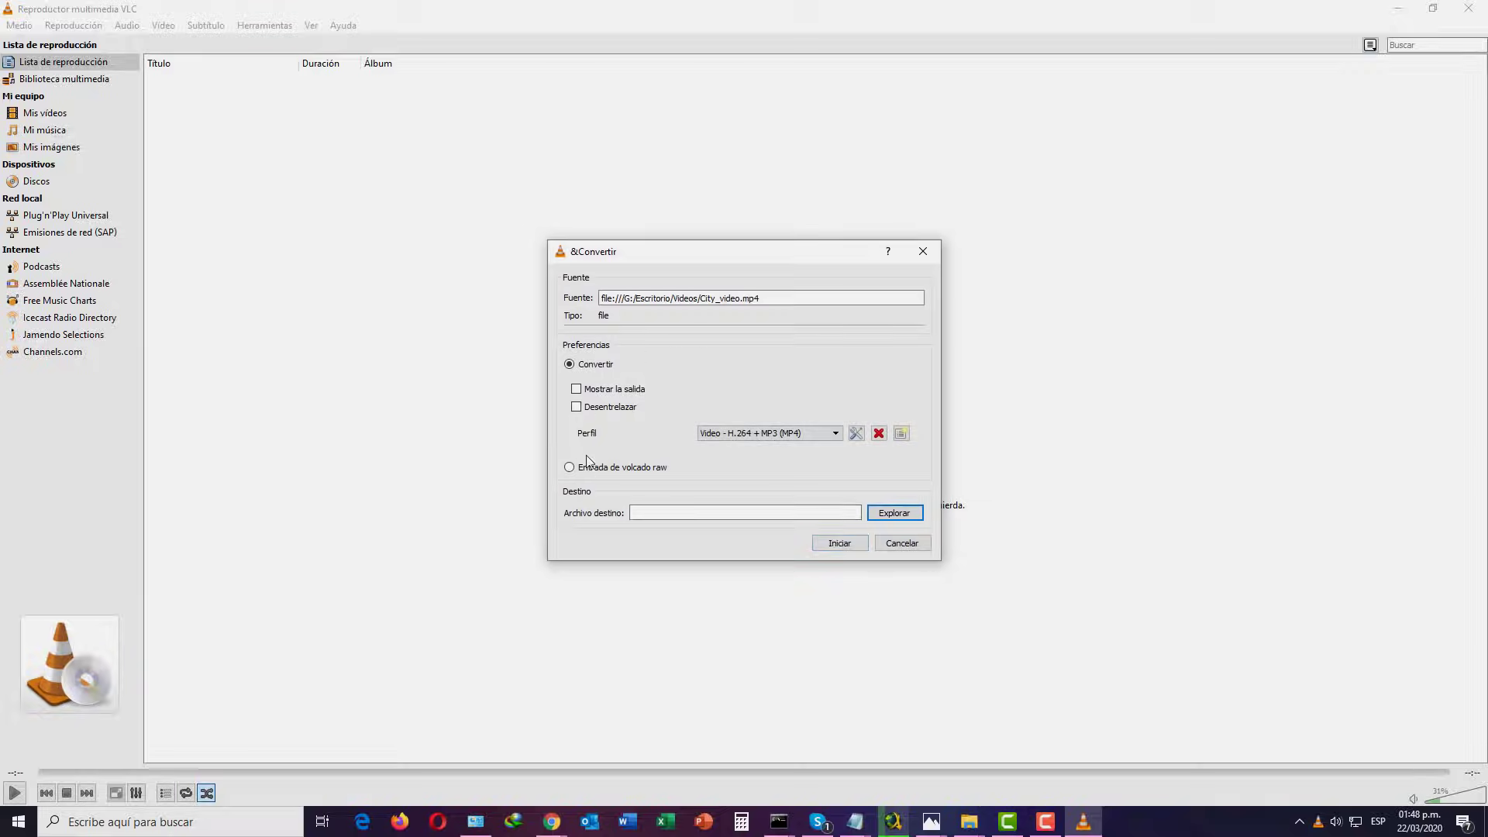
Choose the Video - H.264 + MP3 (MP4) profile and edit it to use the H-264 video codec
click(754, 436)
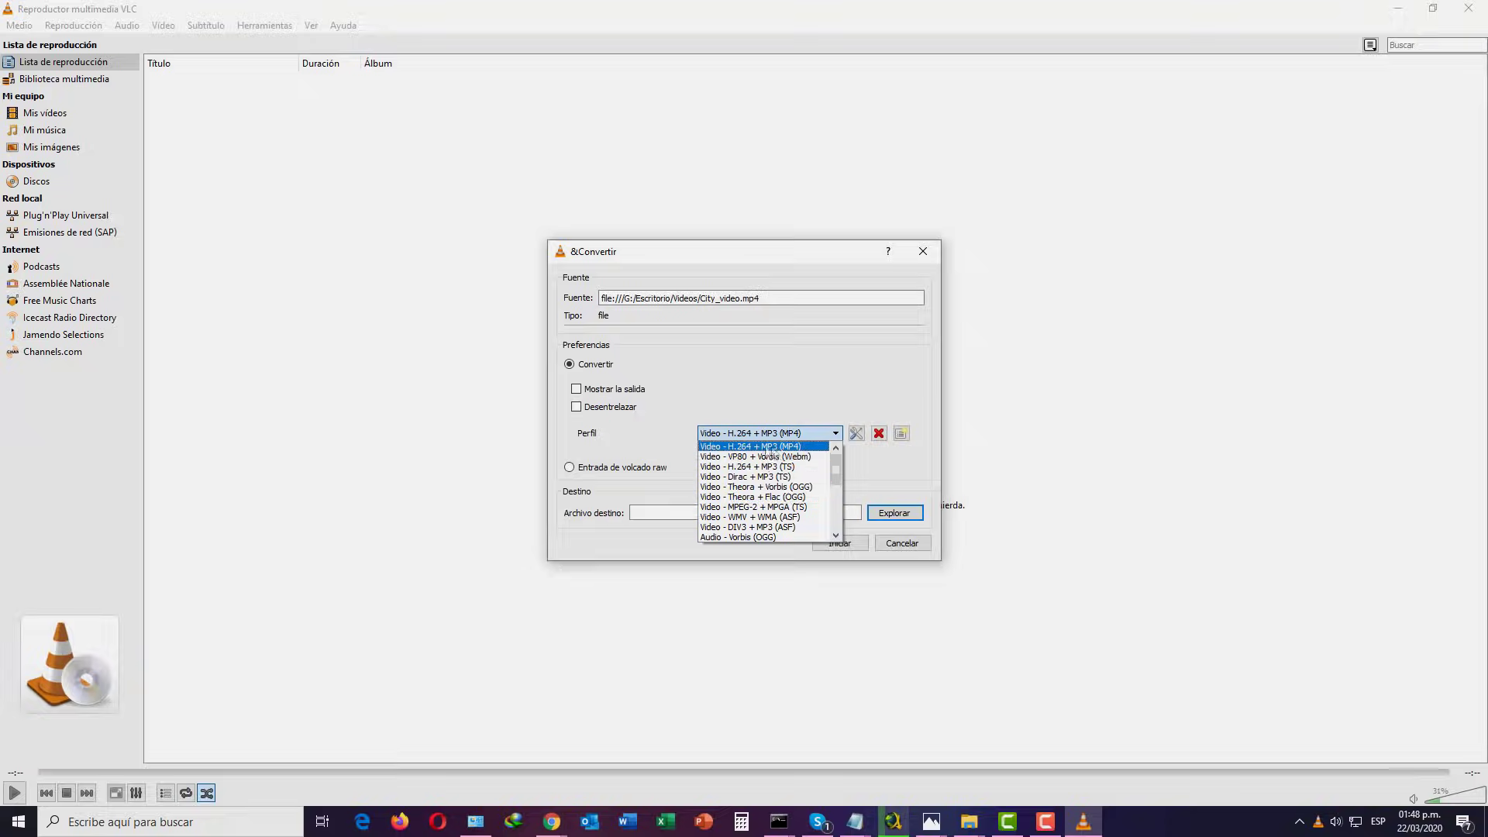
click(779, 447)
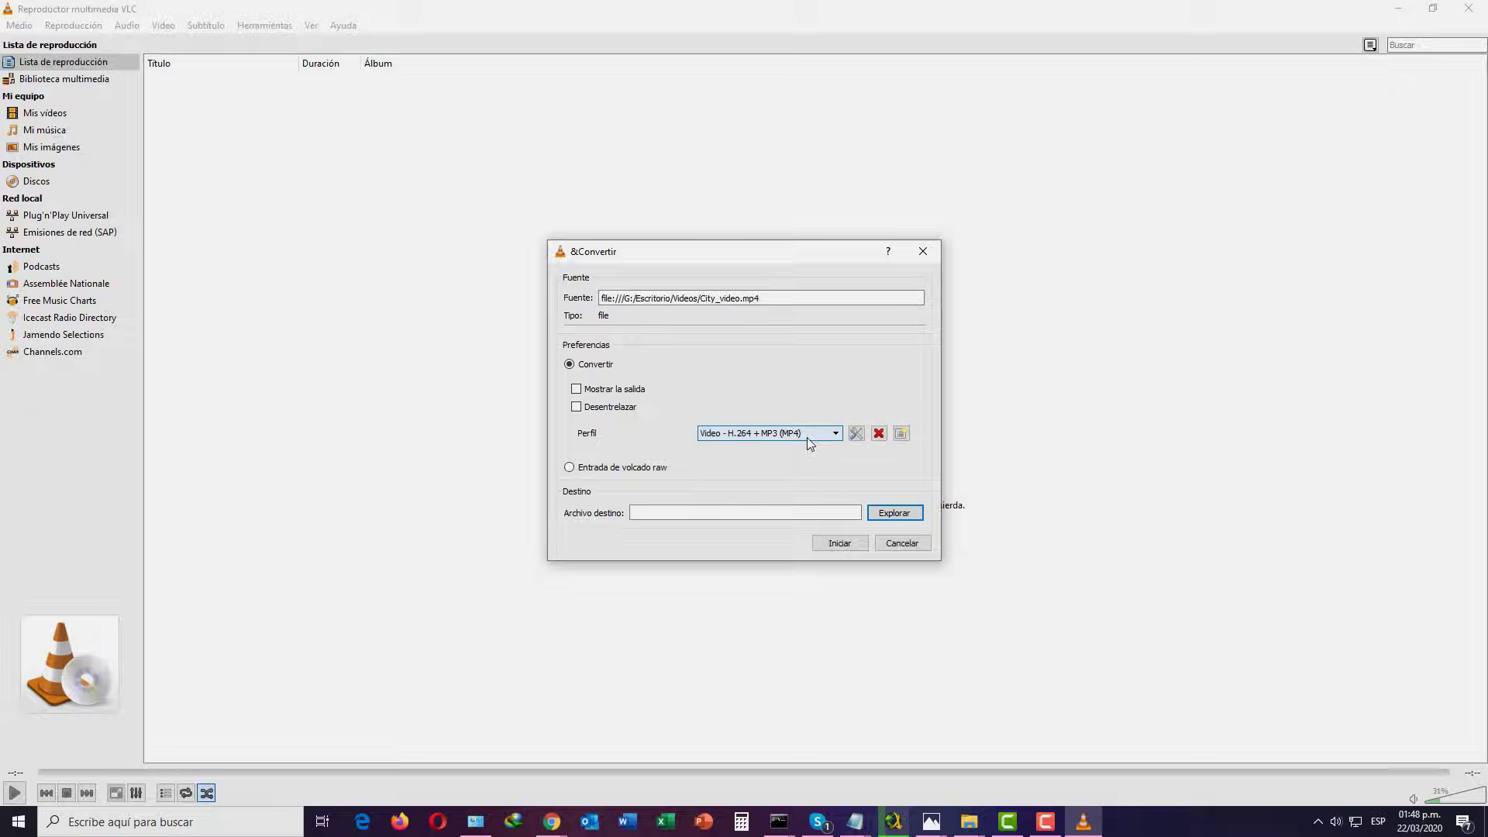
click(856, 434)
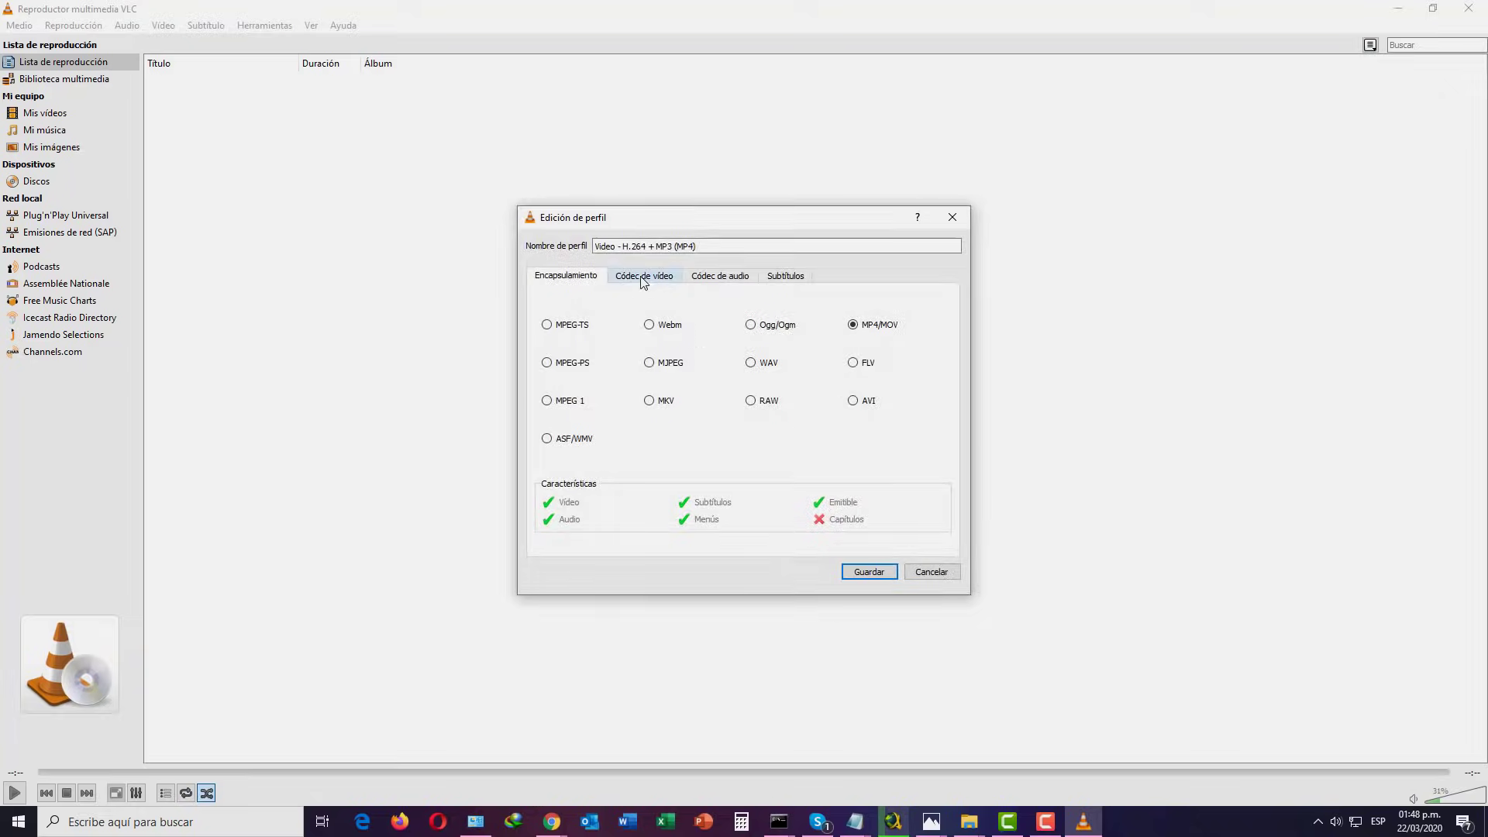
click(642, 279)
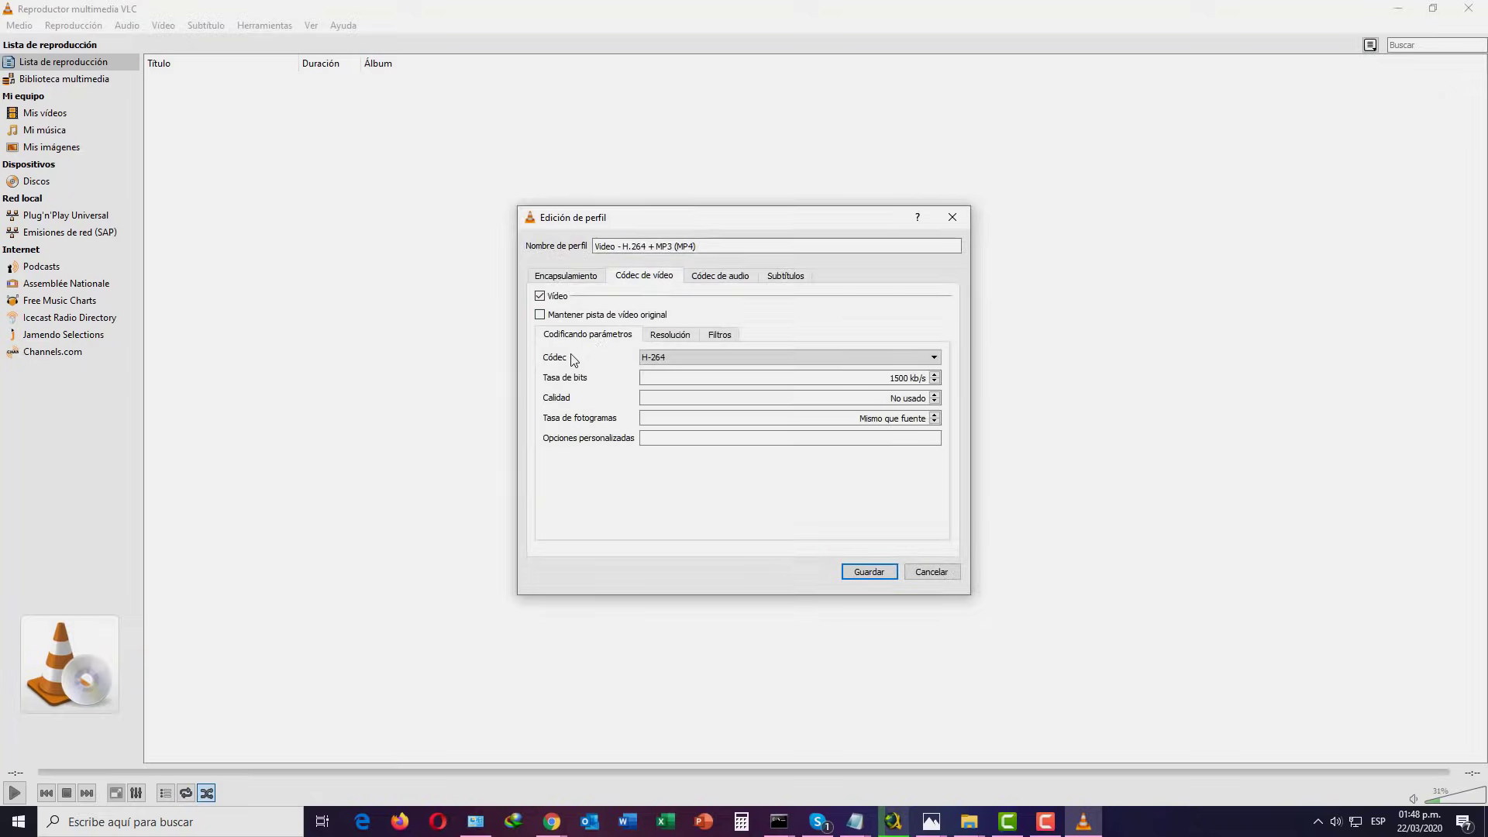
click(686, 358)
click(675, 440)
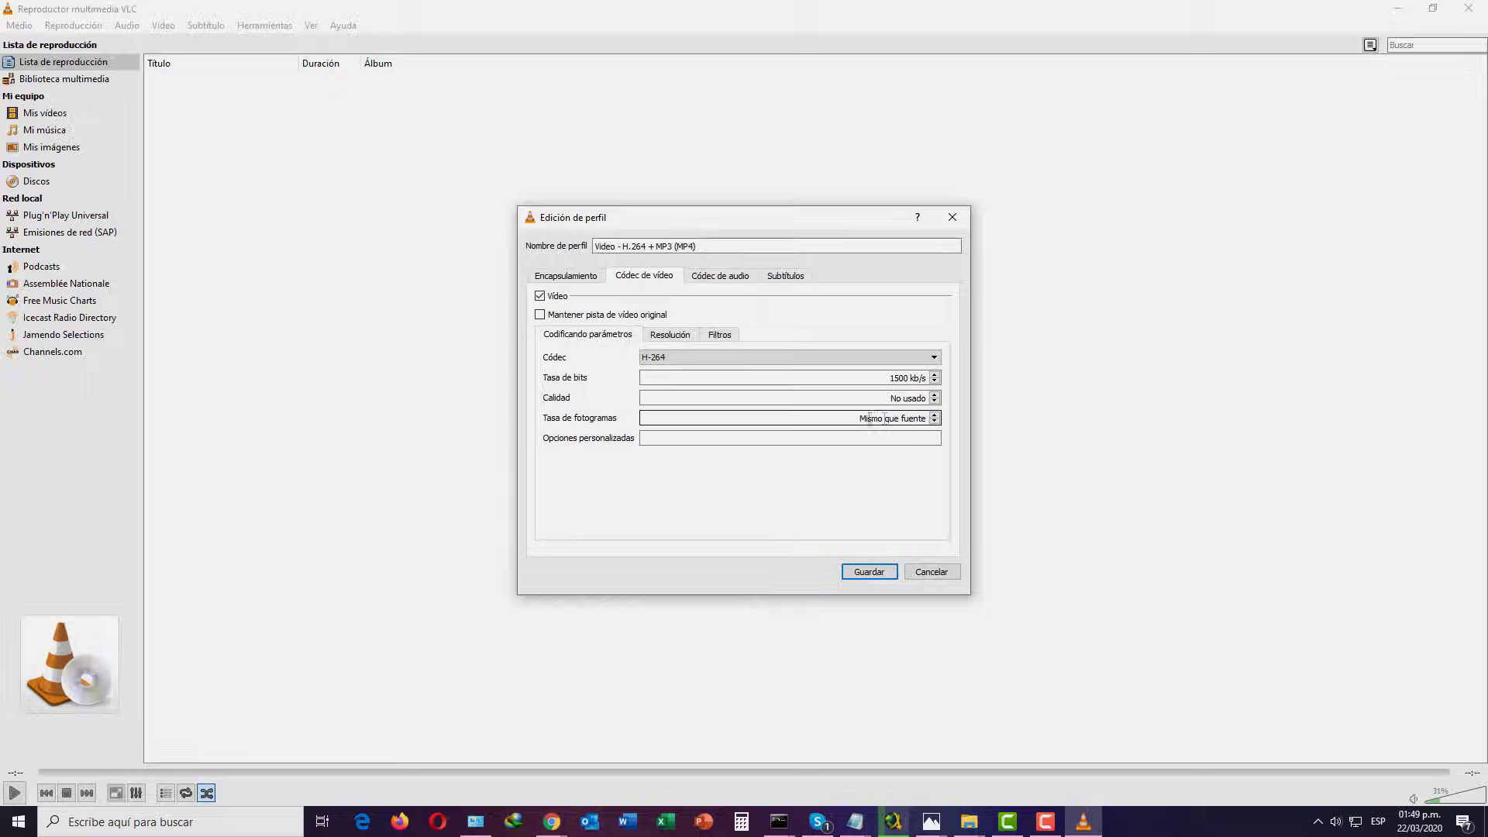
Set the video resolution scale to 1 in the profile
click(659, 339)
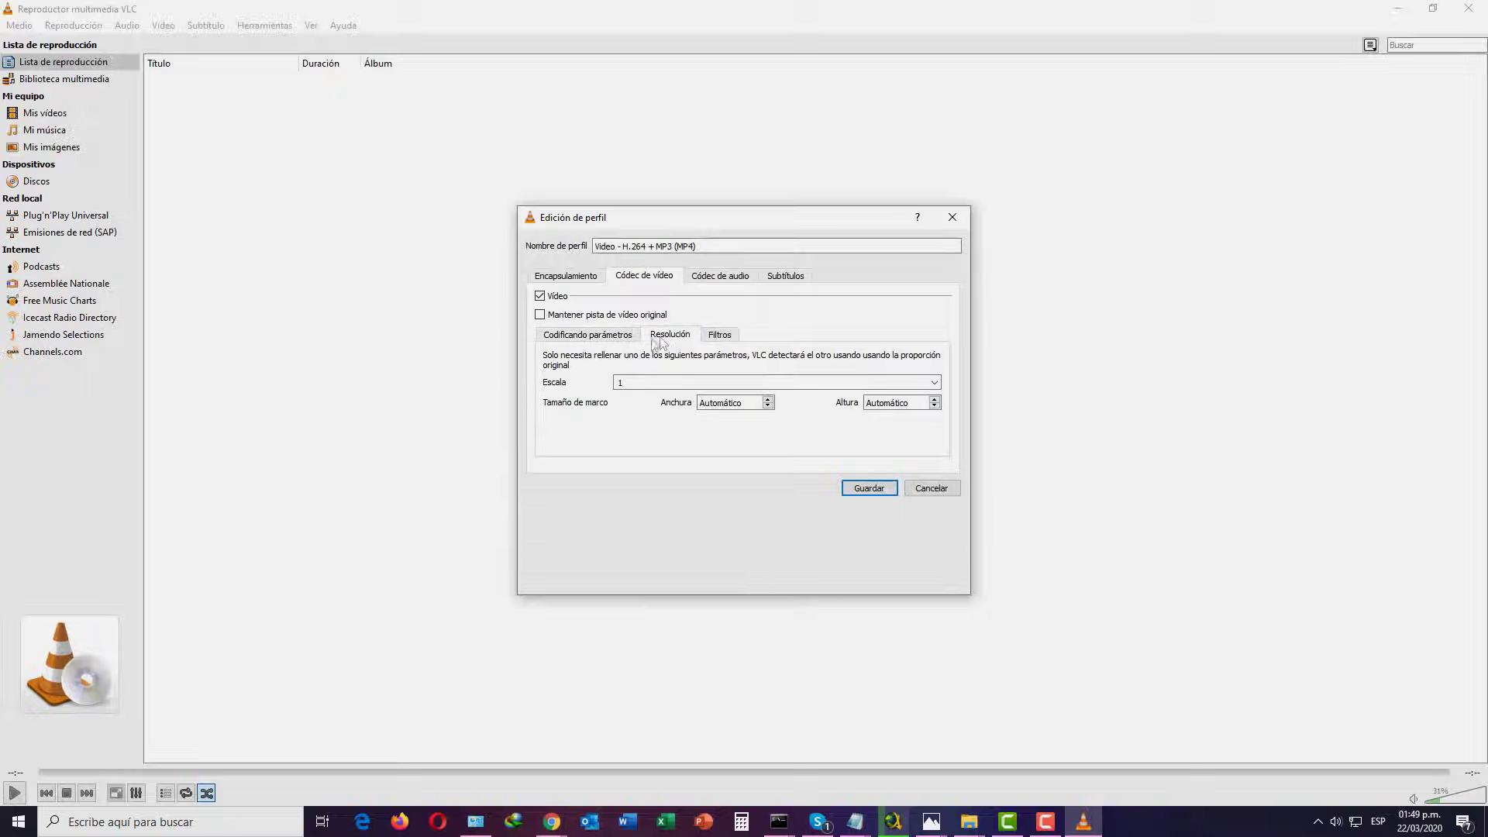
click(934, 383)
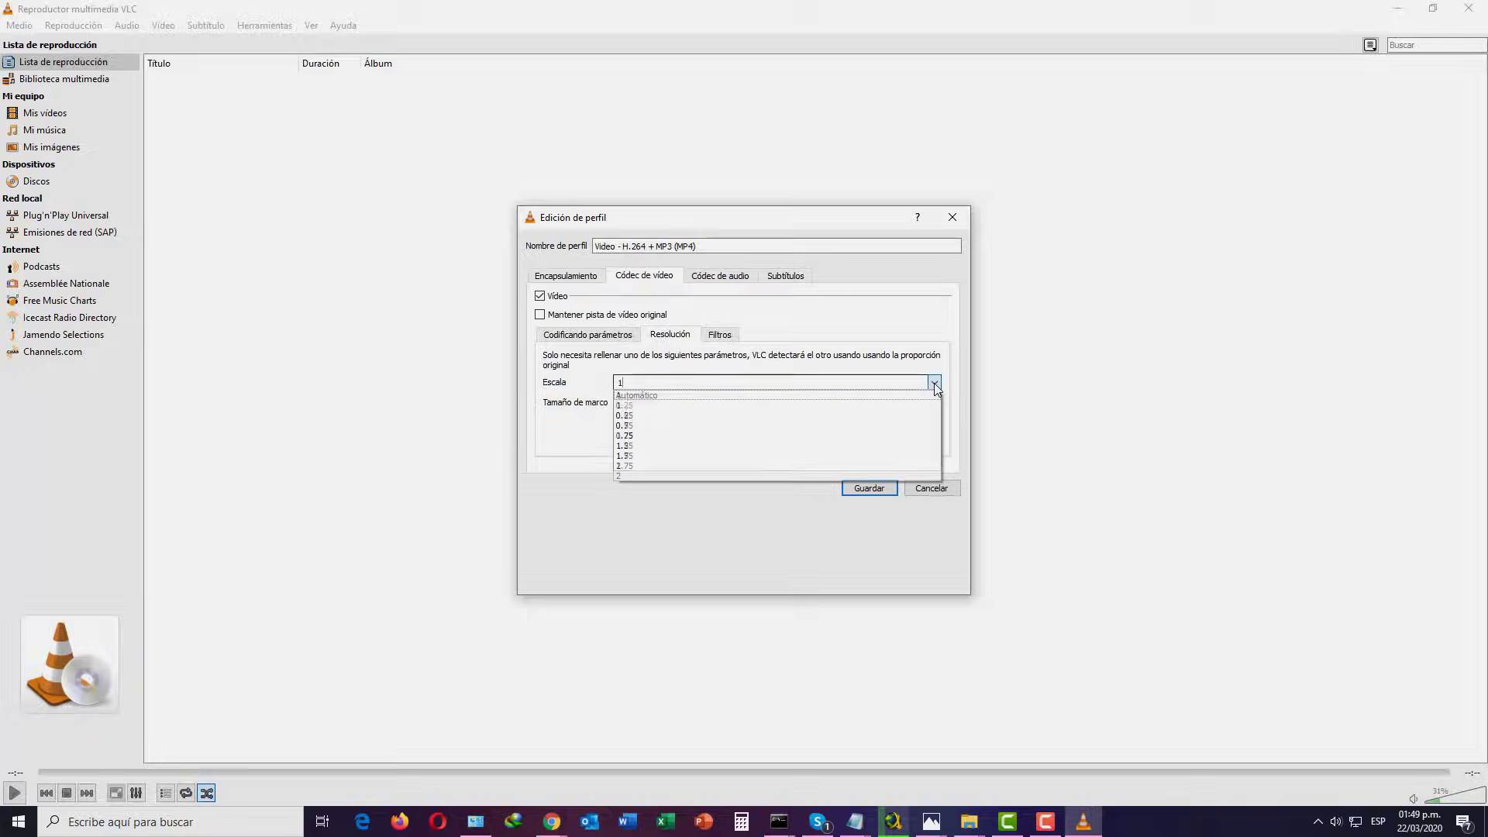
click(814, 411)
click(700, 383)
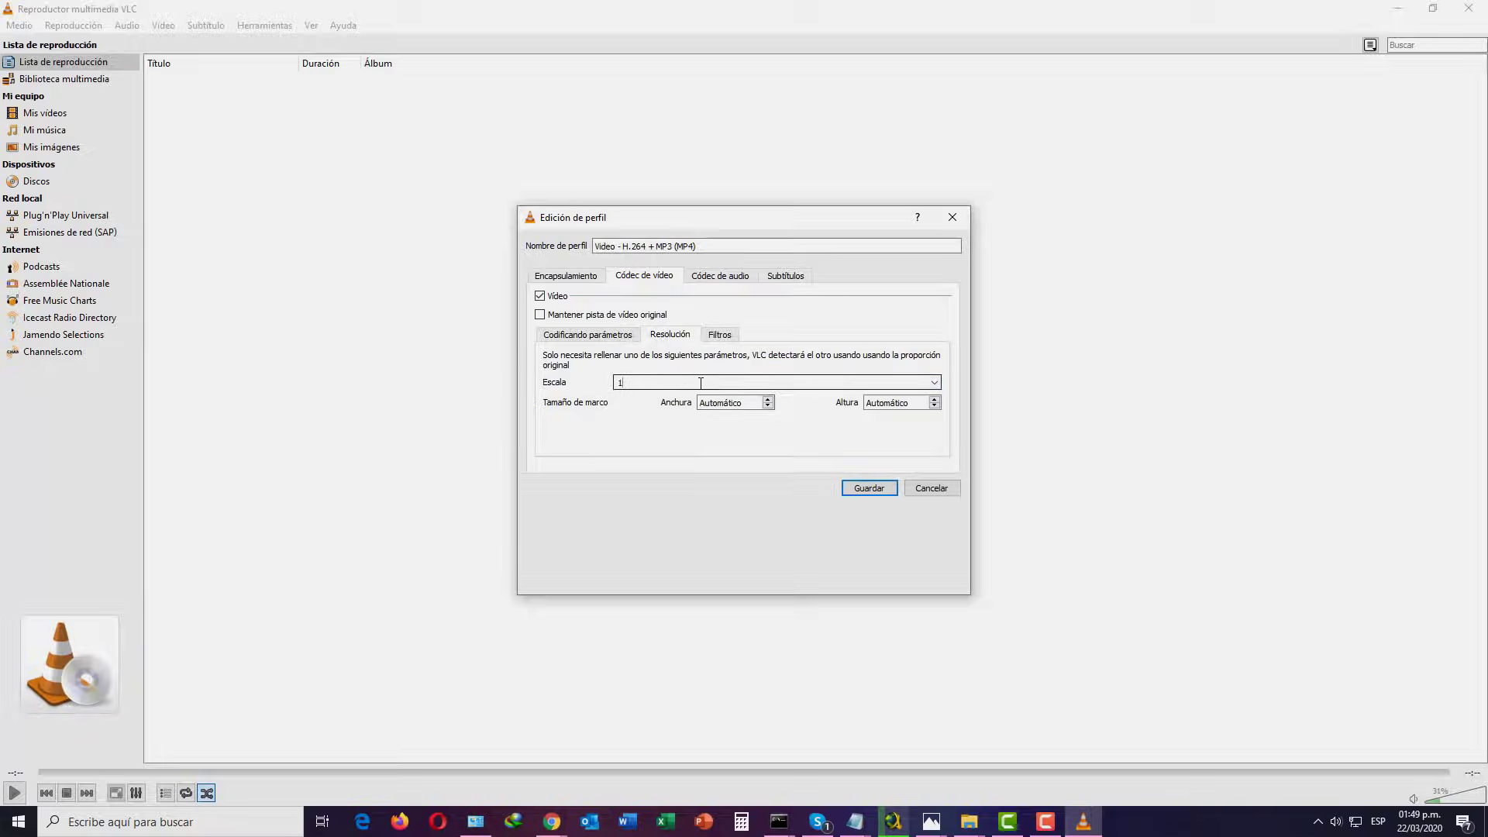
click(934, 383)
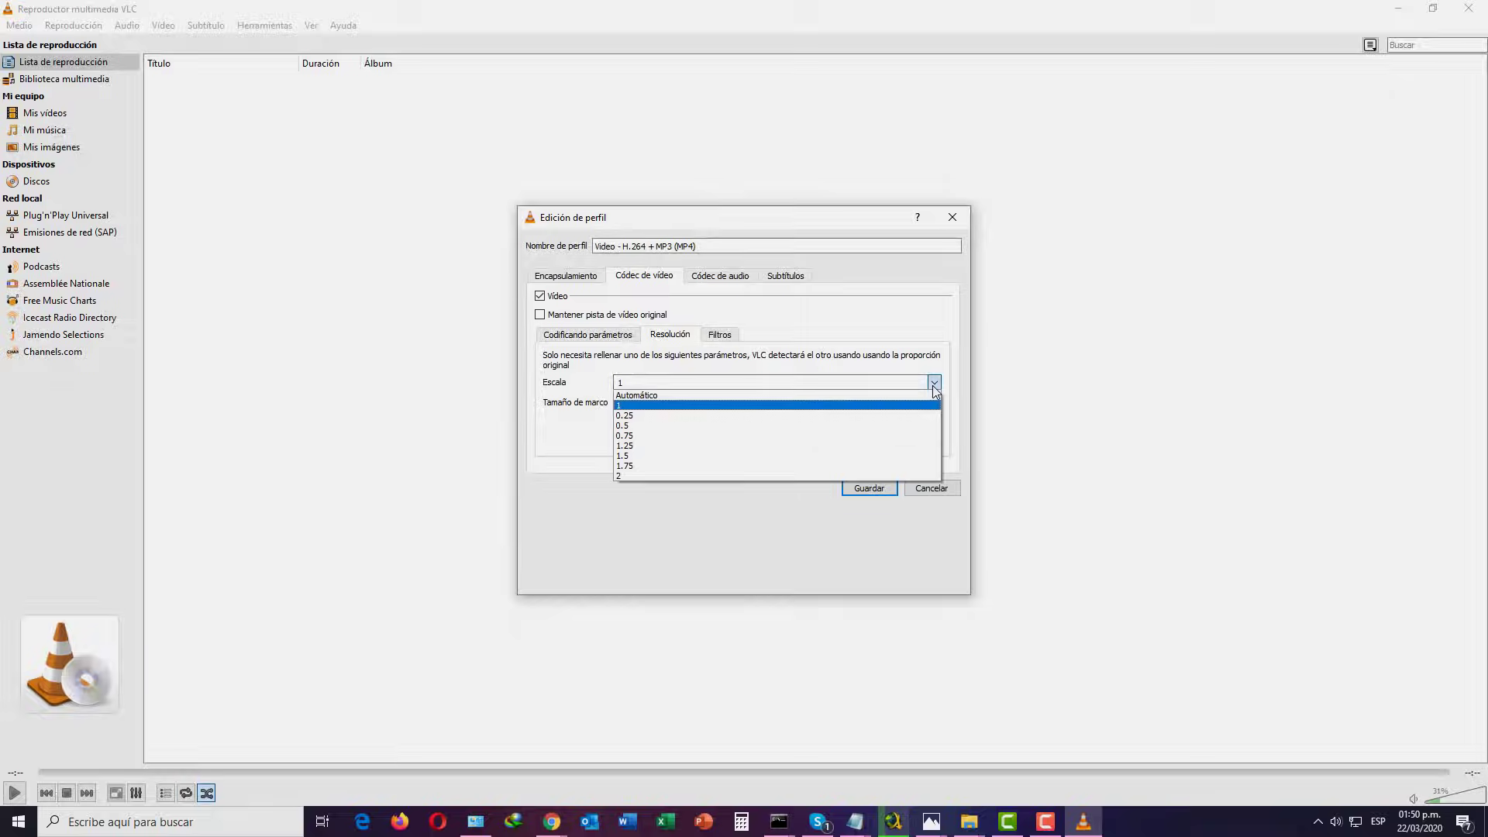
click(642, 404)
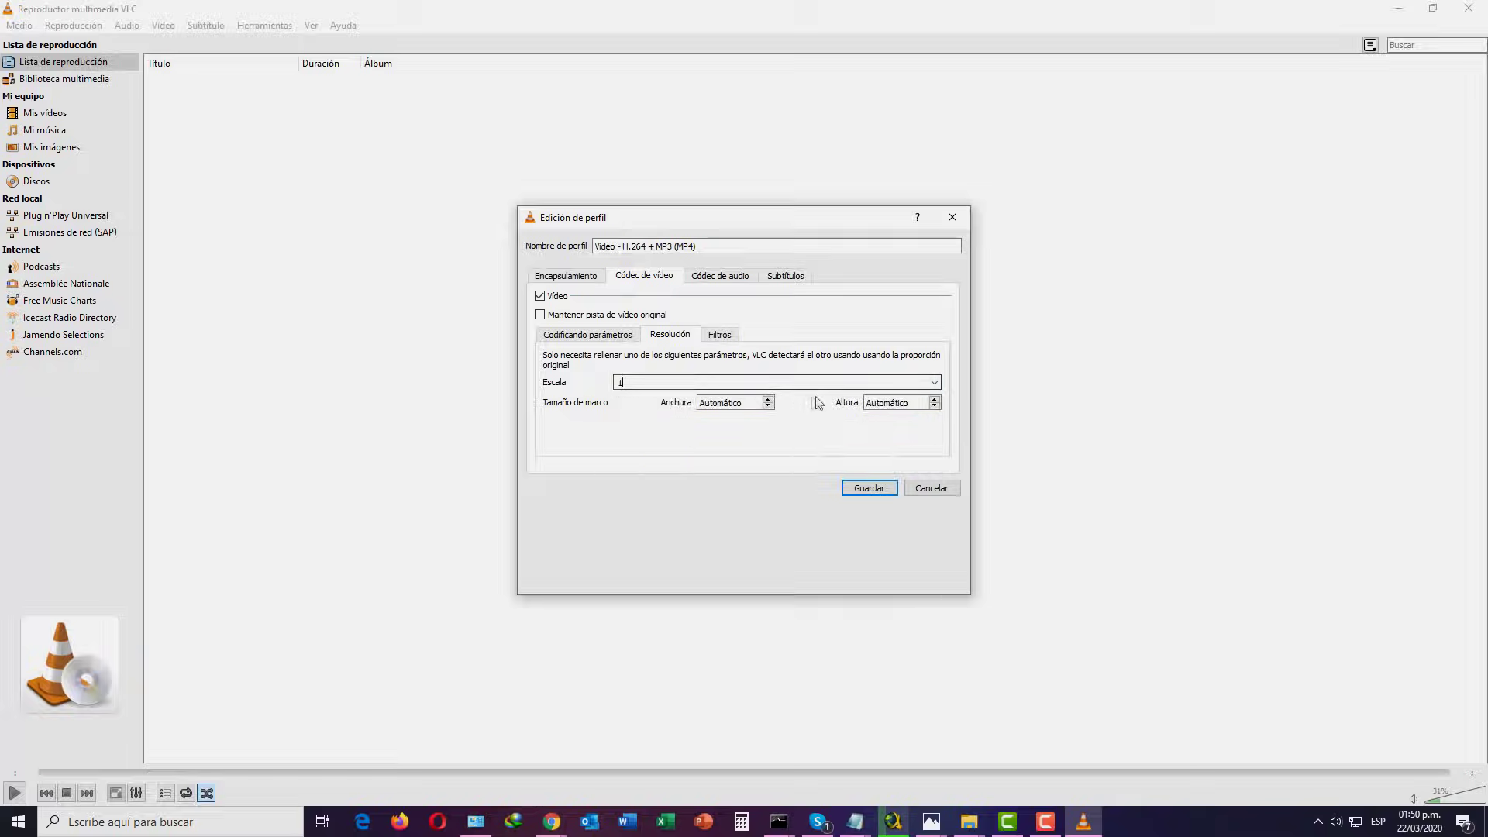
Review the audio codec settings, switch keeping the original audio track on and back off, and save the profile
click(607, 339)
click(712, 279)
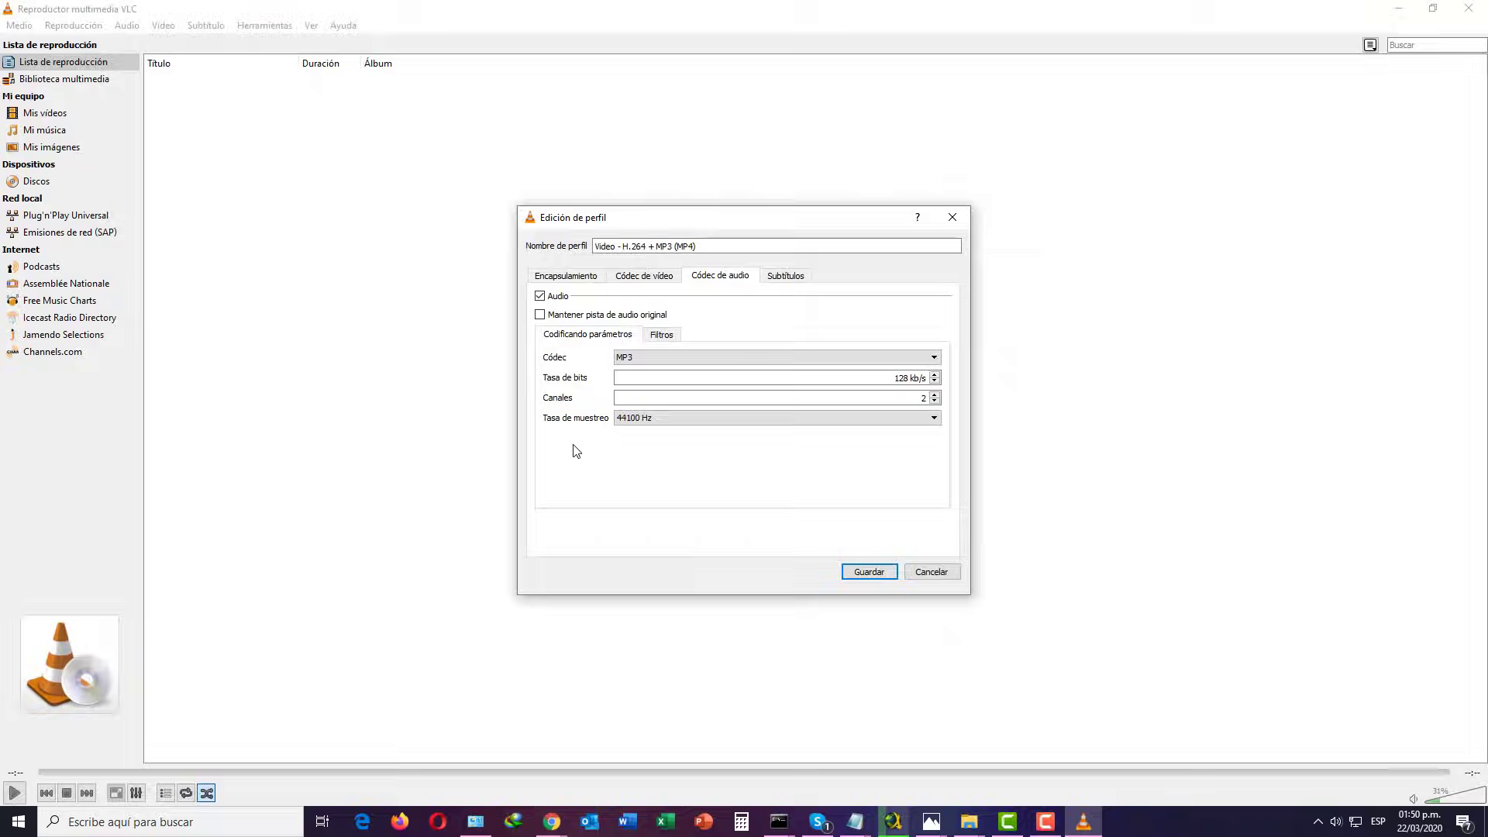
click(541, 316)
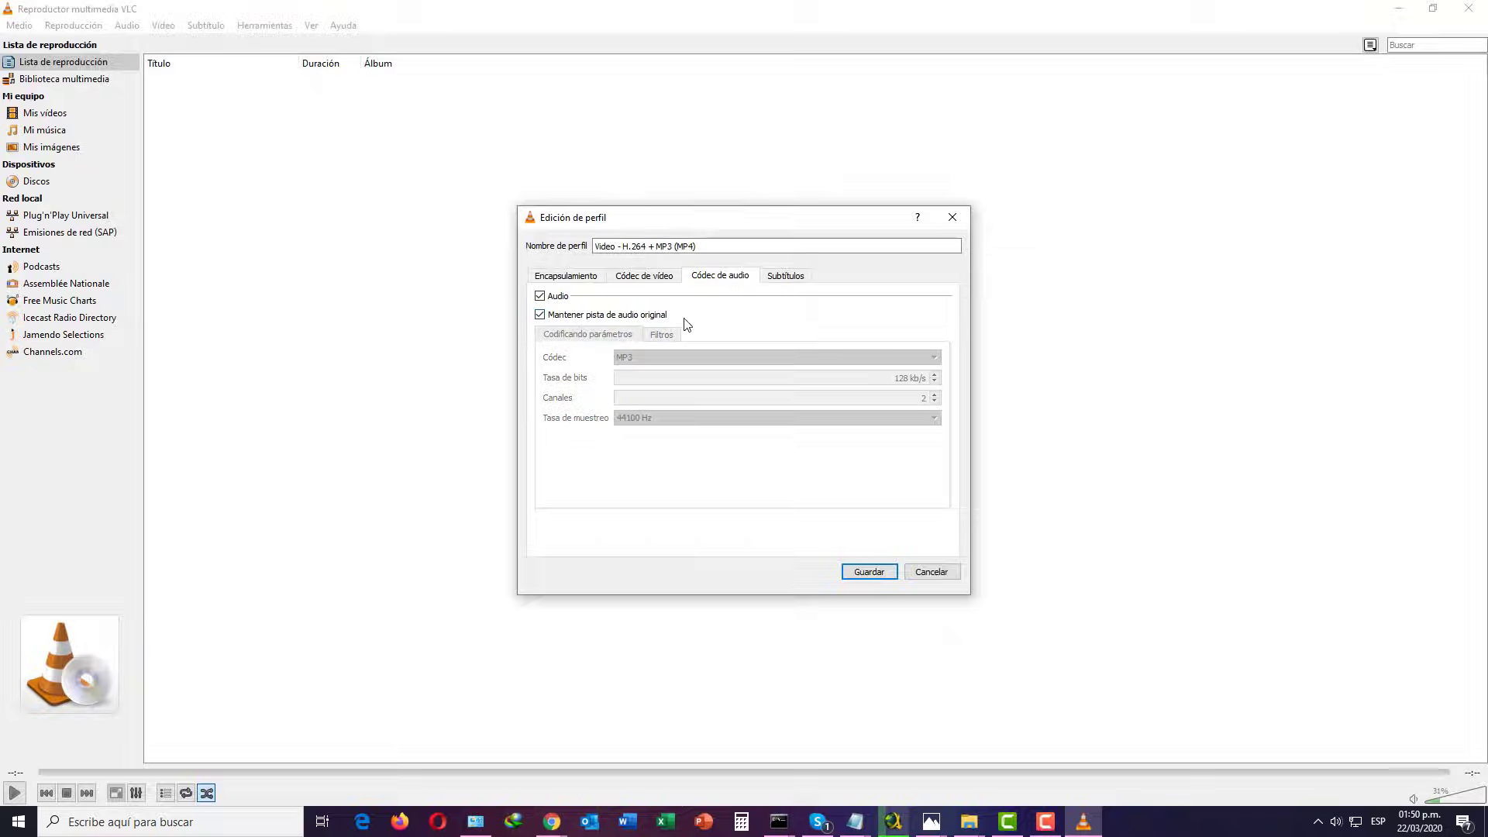
click(540, 316)
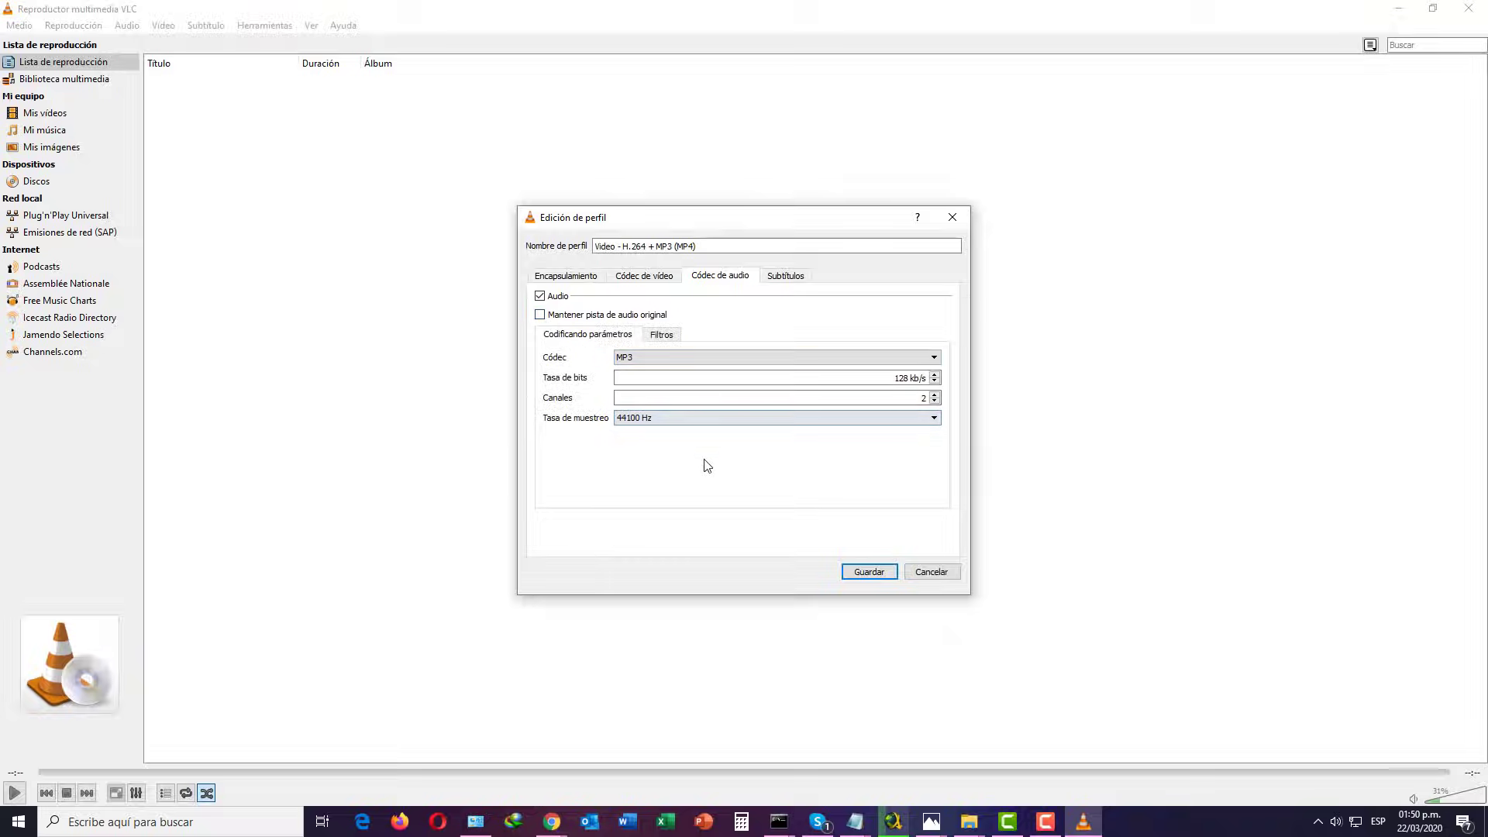
click(869, 573)
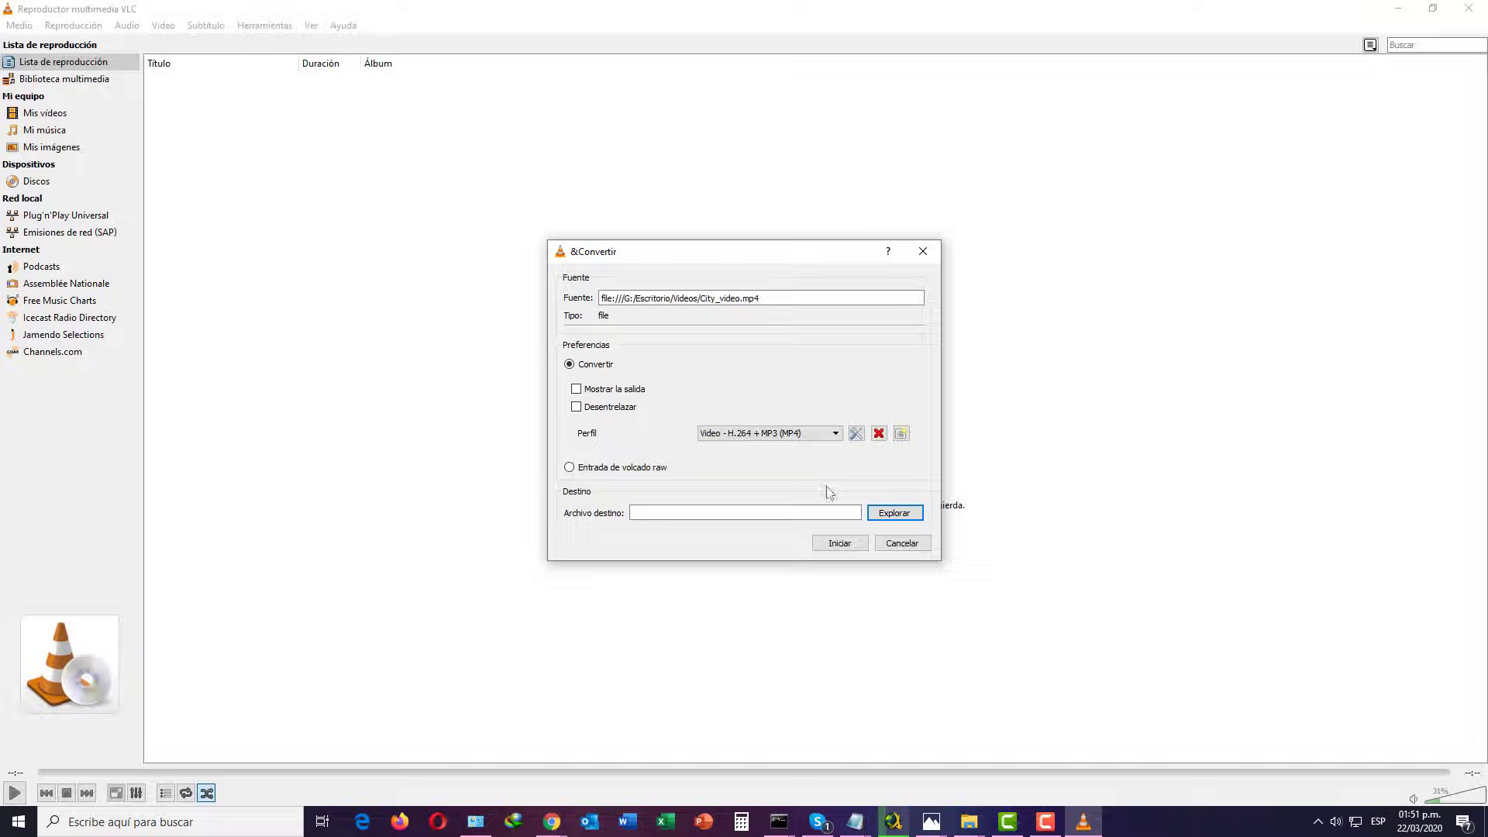
Set the destination file to City_video_2.mp4 in the Videos folder and start the conversion
click(876, 518)
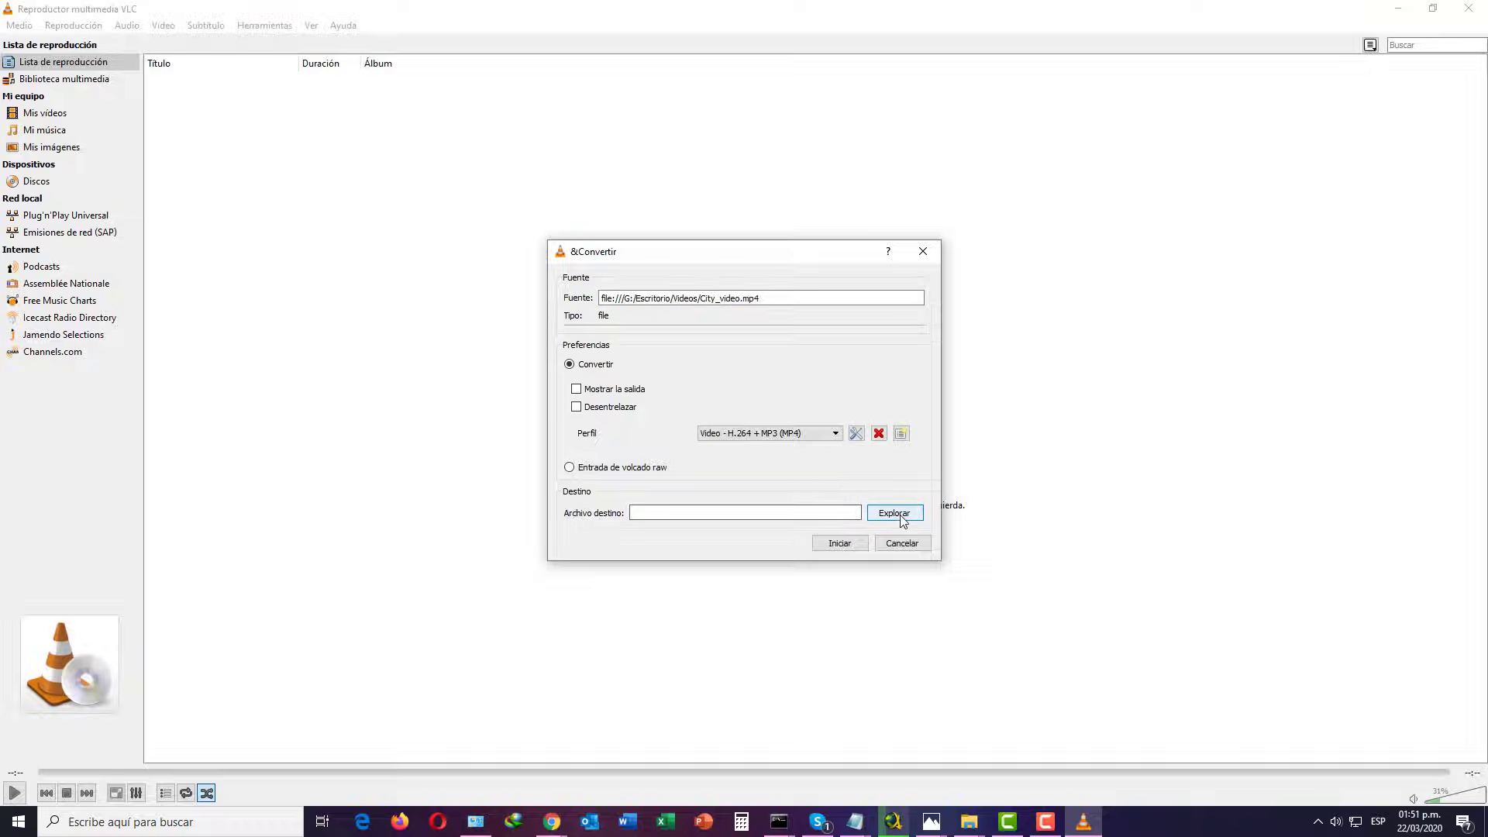
click(733, 402)
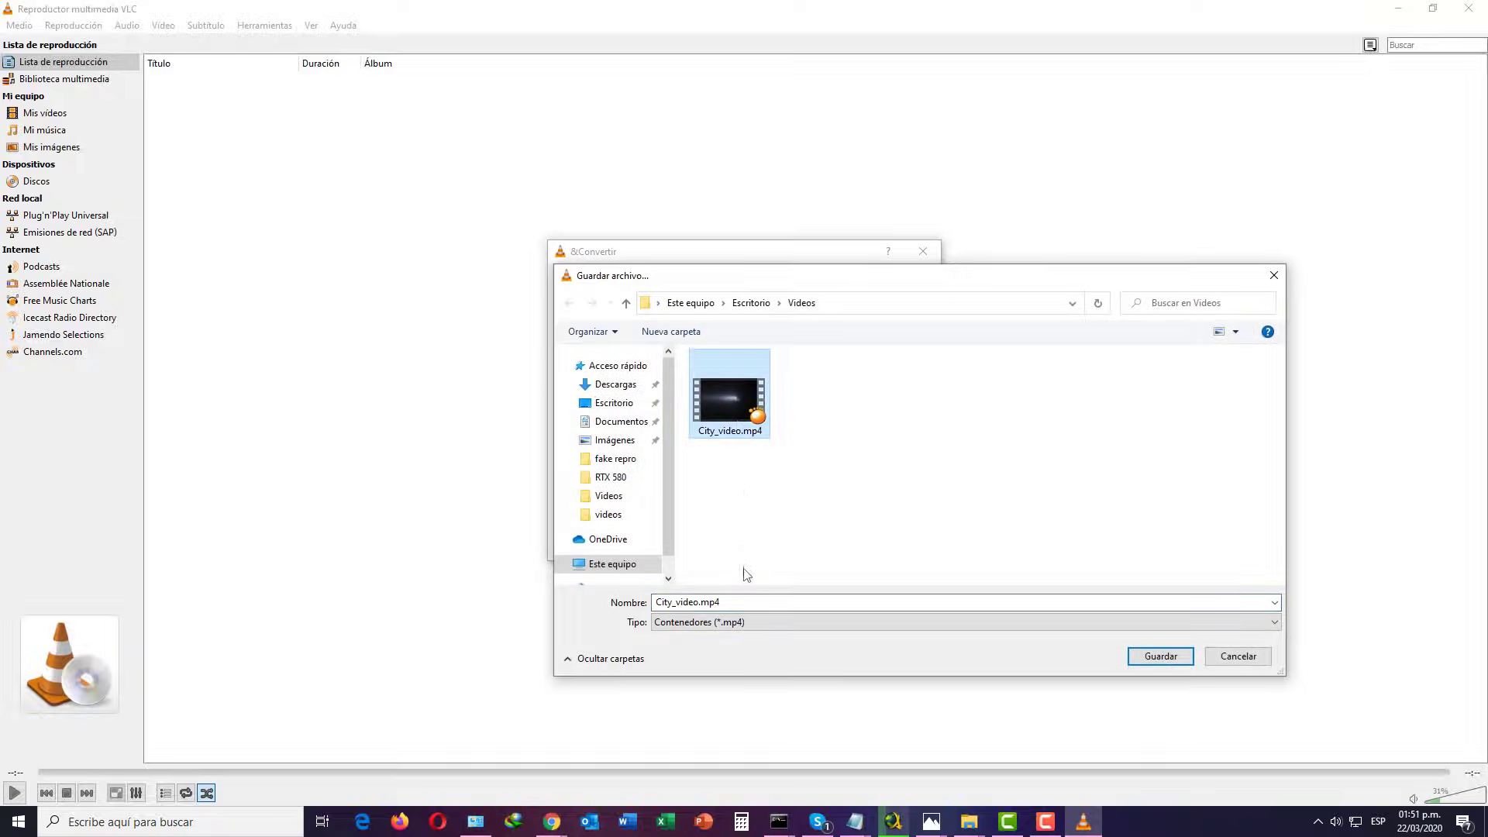
click(698, 602)
click(698, 601)
text(_2)
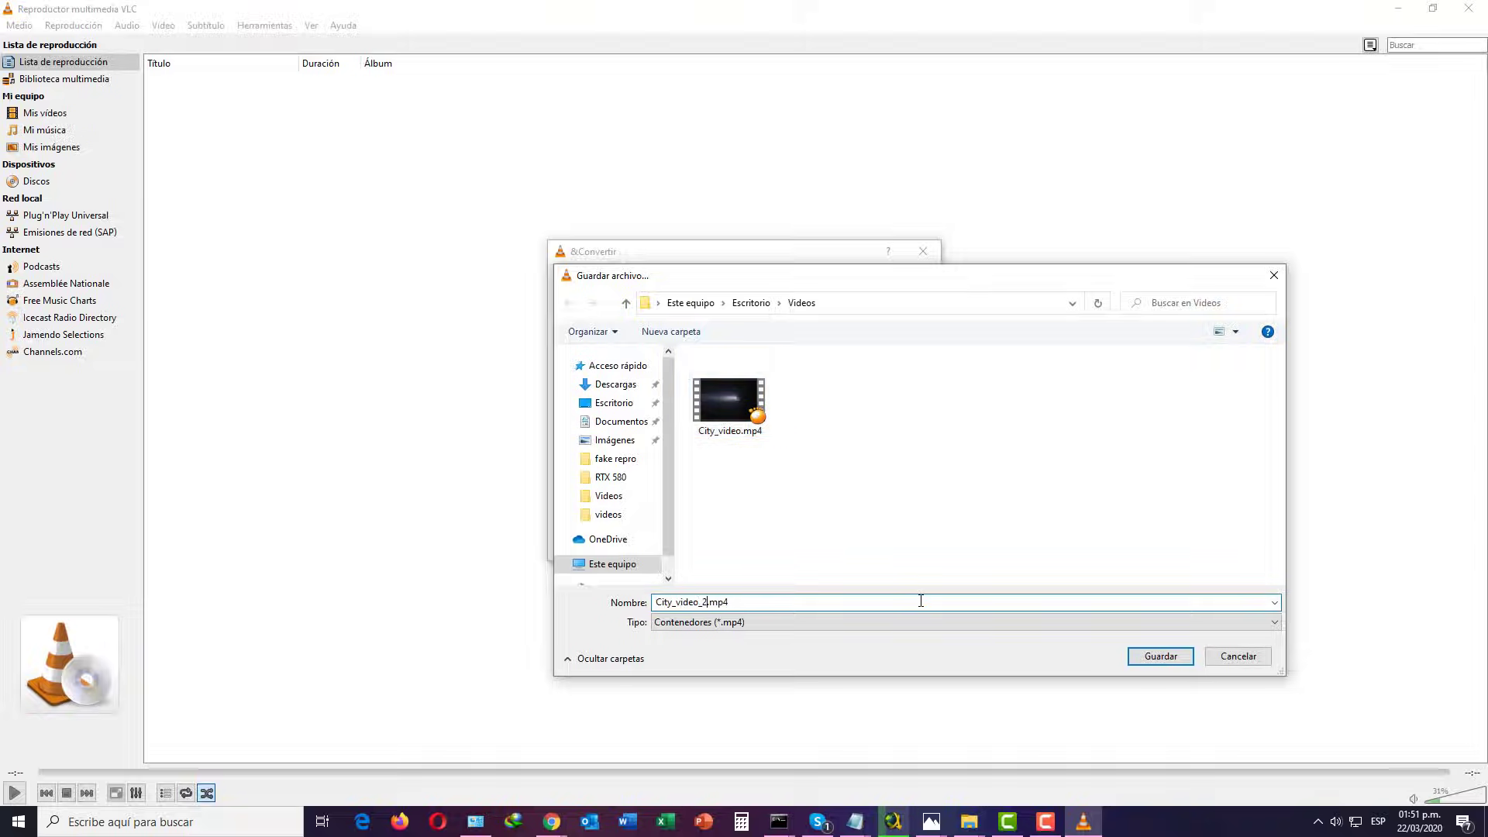
click(1155, 657)
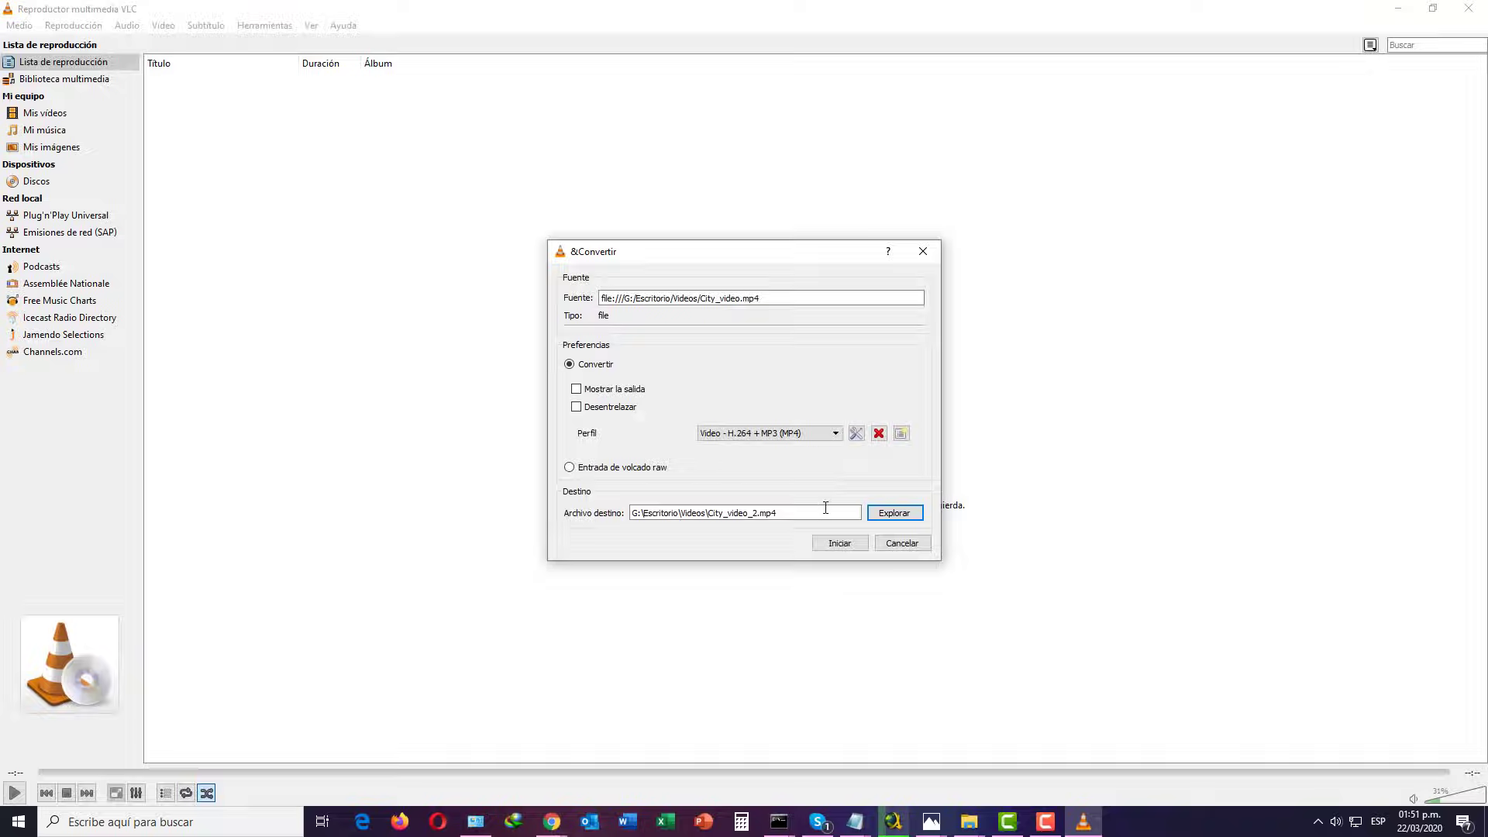
click(841, 544)
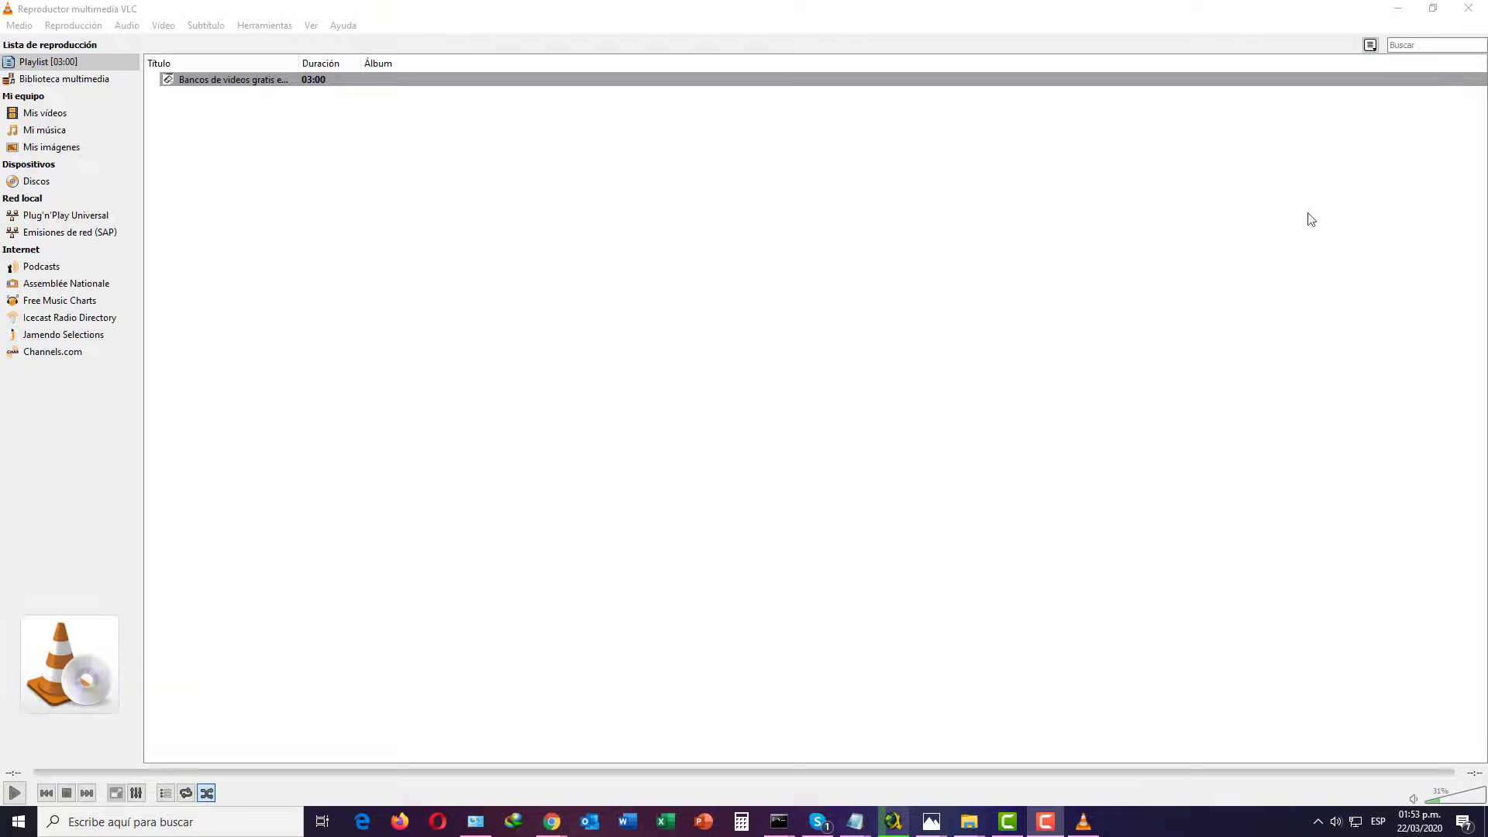
Minimize the VLC window and compare the file sizes of City_video.mp4 and City_video_2.mp4 in the Videos folder
click(1397, 8)
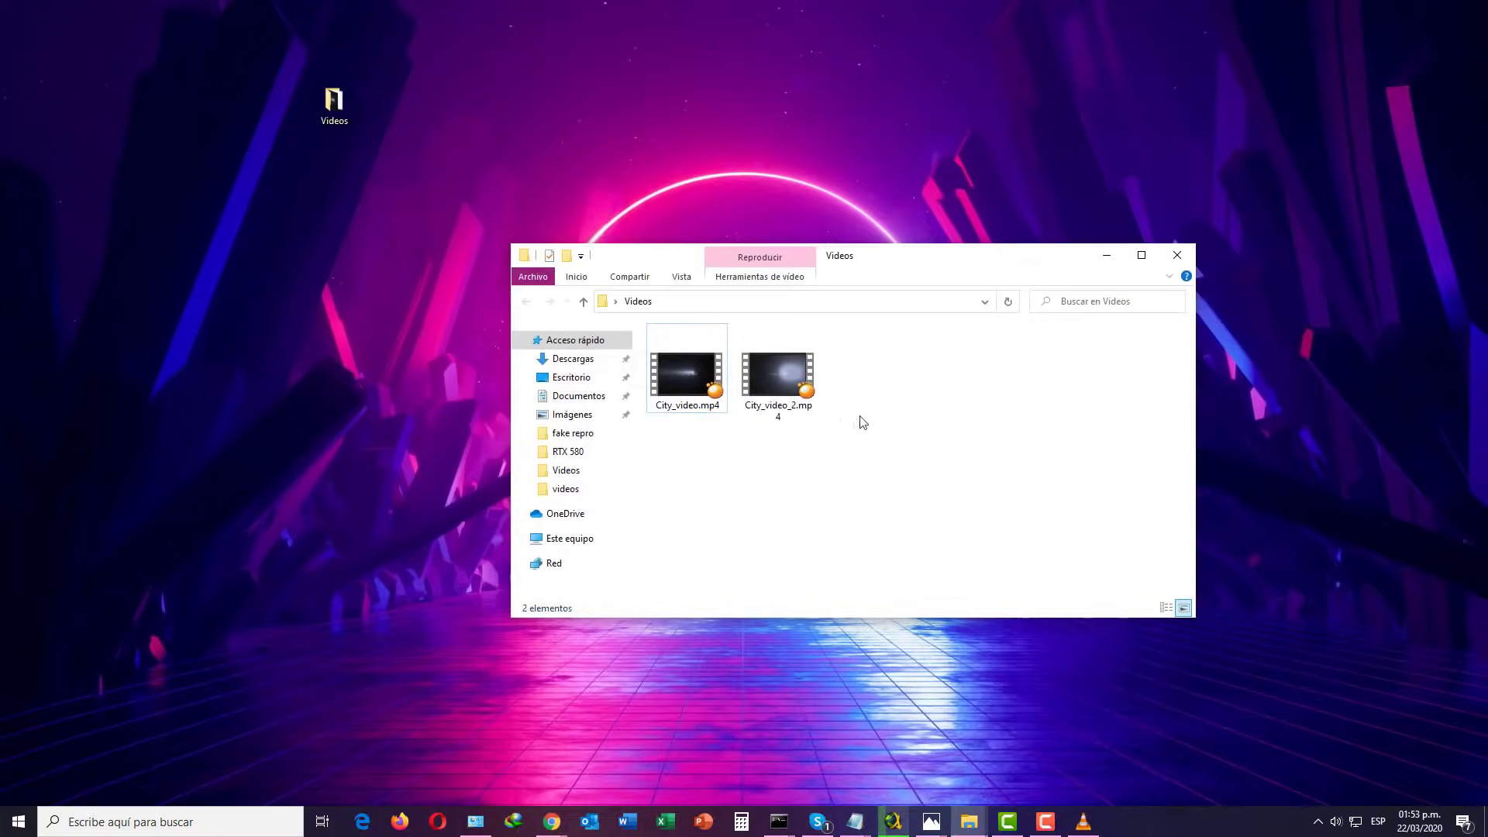
click(756, 377)
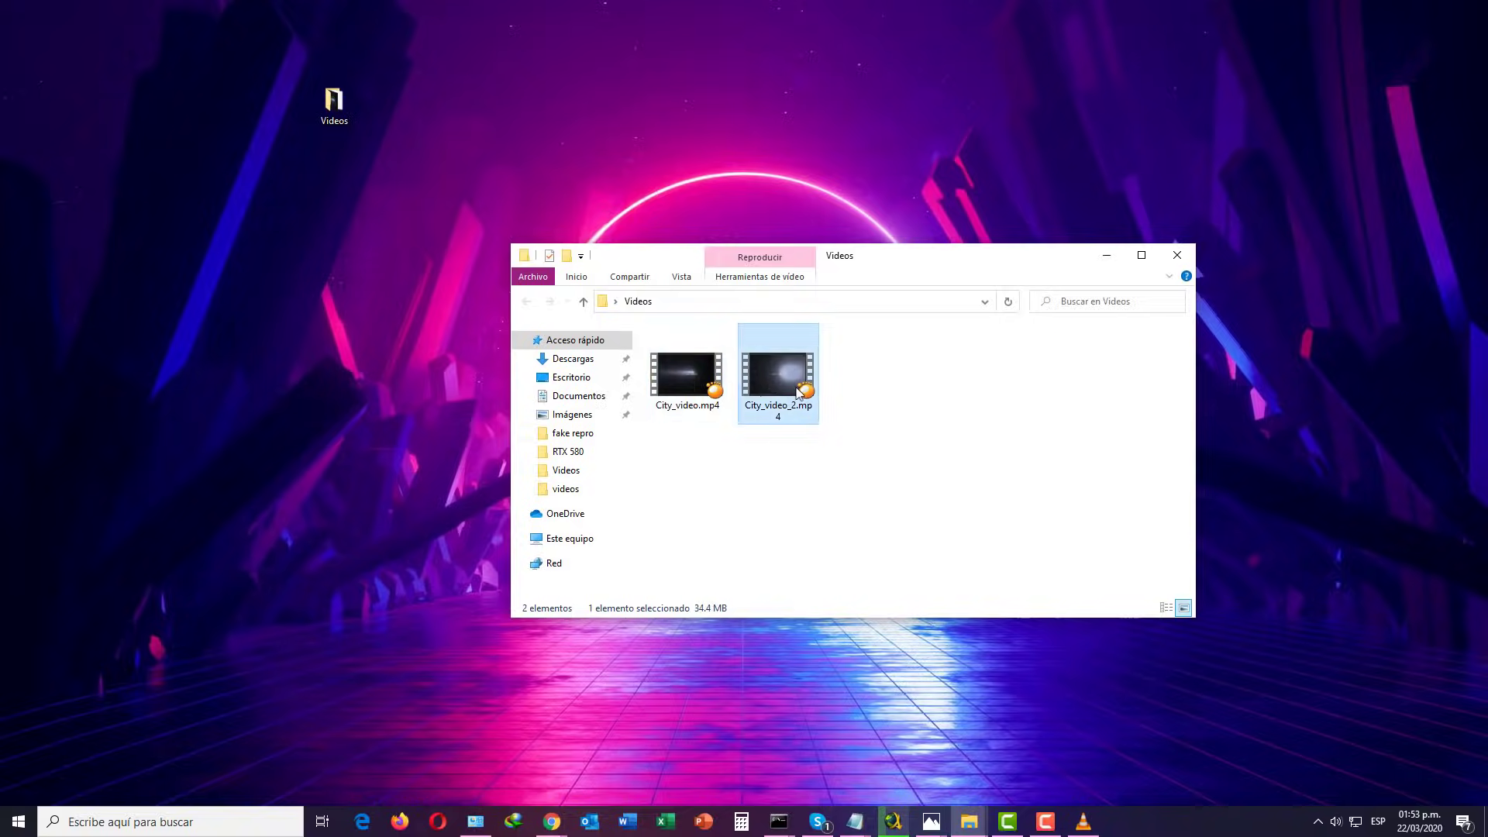
click(700, 390)
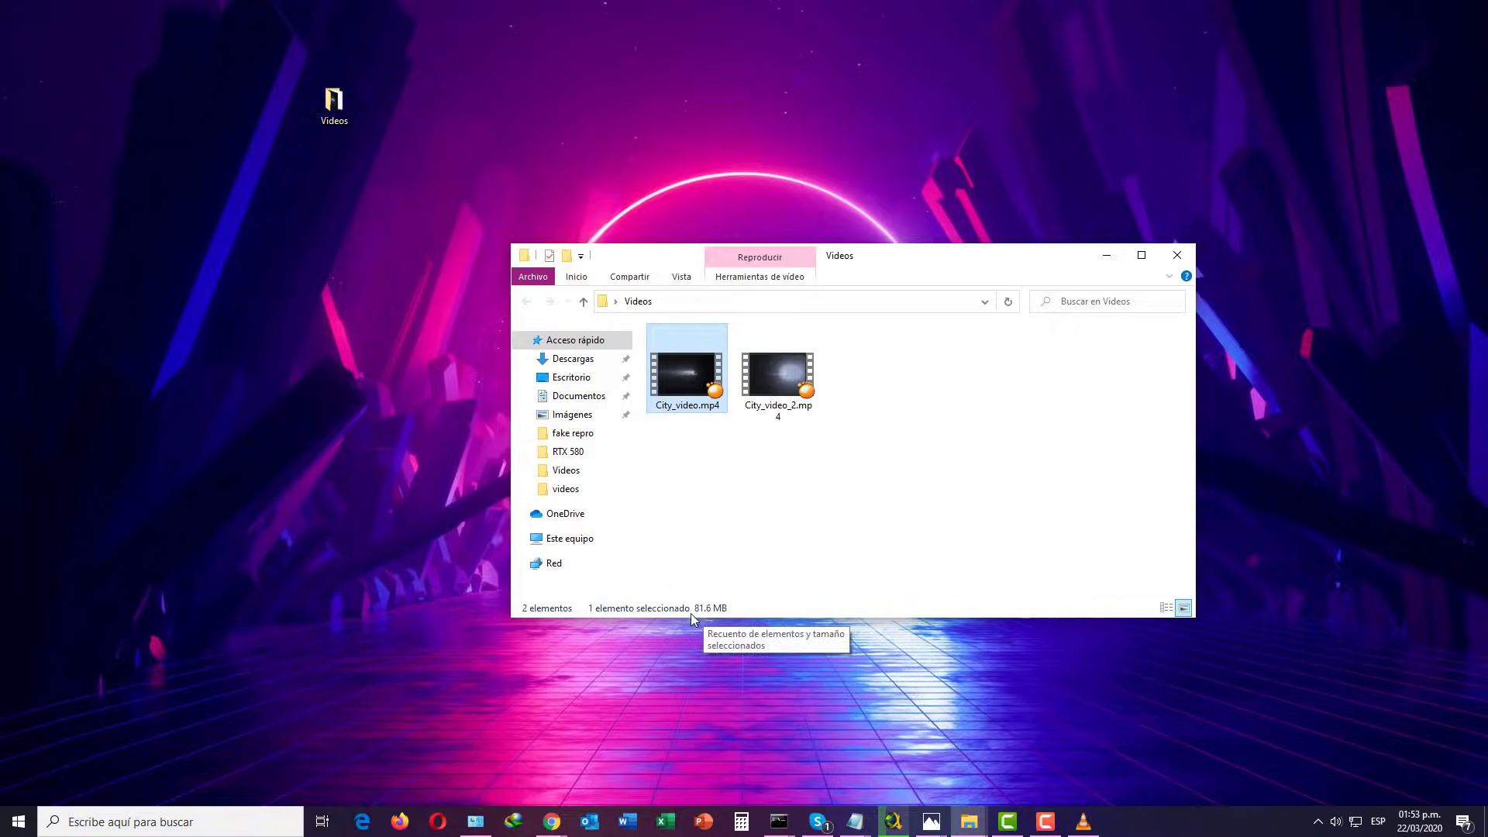
click(782, 394)
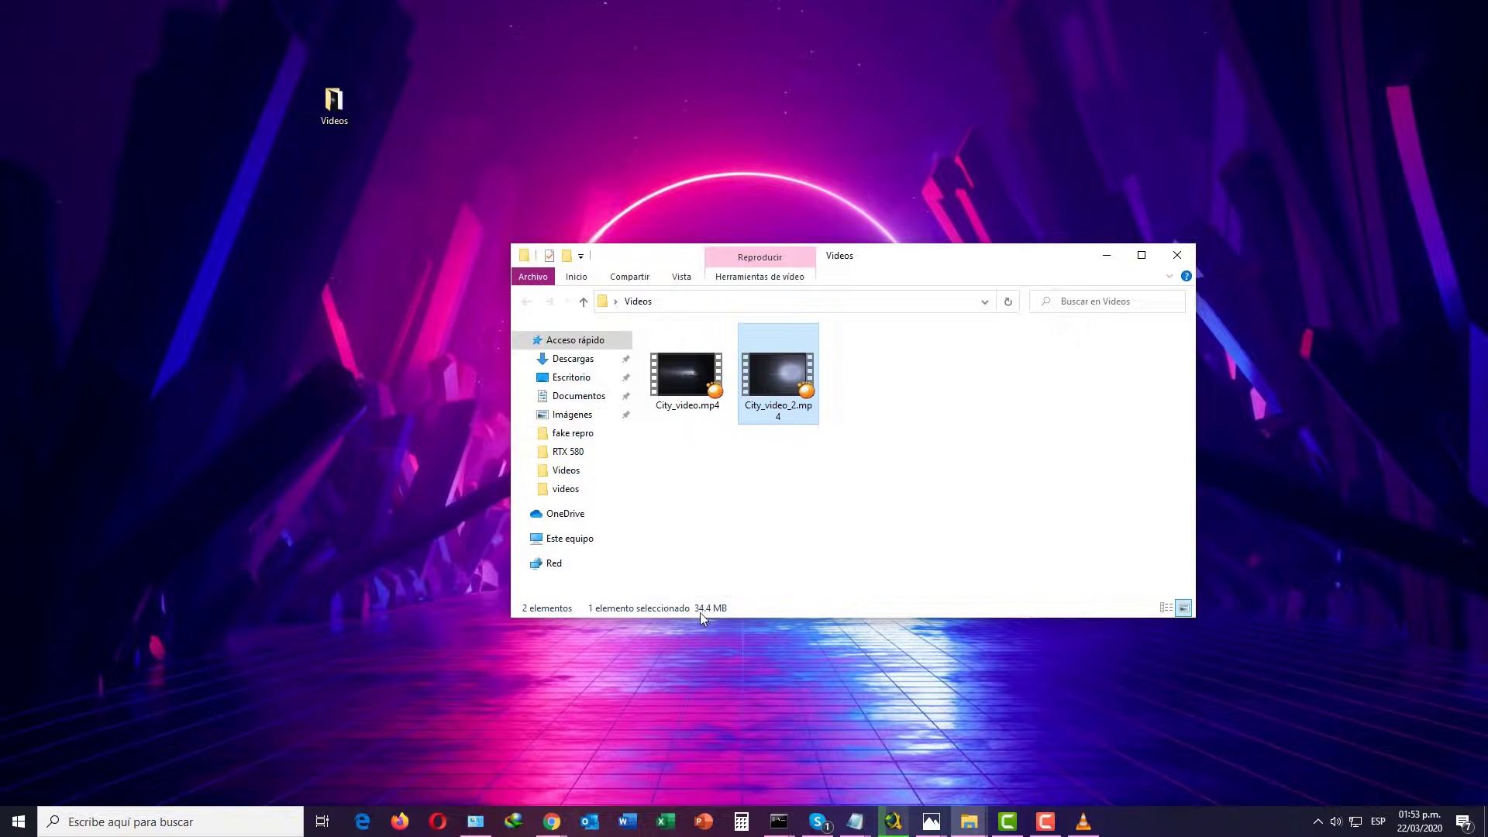
Show the file properties of City_video.mp4 and City_video_2.mp4 side by side to compare their exact sizes
right_click(686, 335)
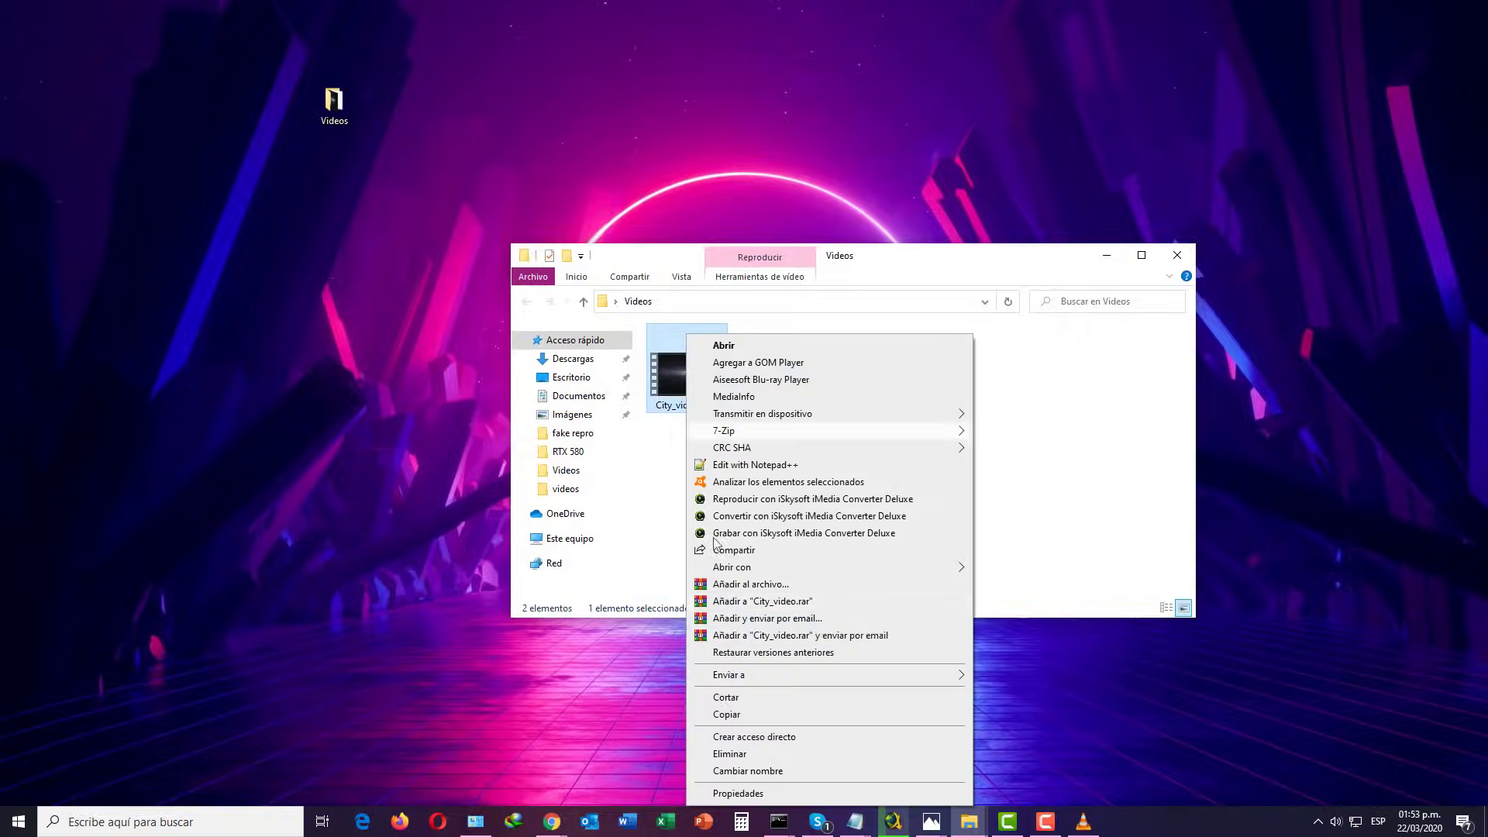
click(731, 794)
drag(775, 381, 456, 232)
right_click(770, 369)
click(822, 794)
drag(852, 380, 835, 252)
drag(618, 246, 632, 234)
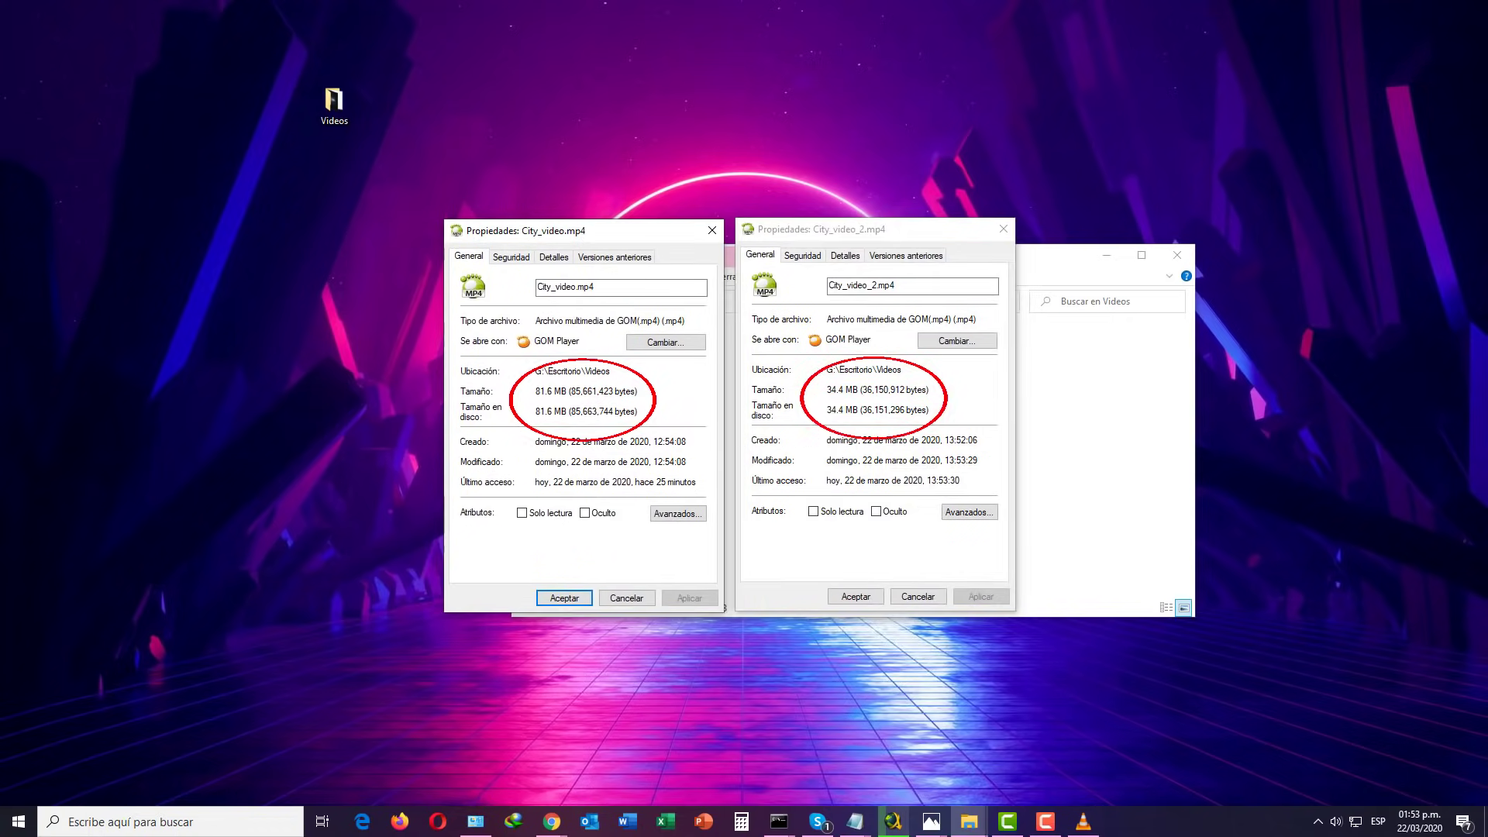
Play City_video_2.mp4 in GOM Player and skip forward through several scenes to about 00:02:17 to check the image quality
click(1133, 466)
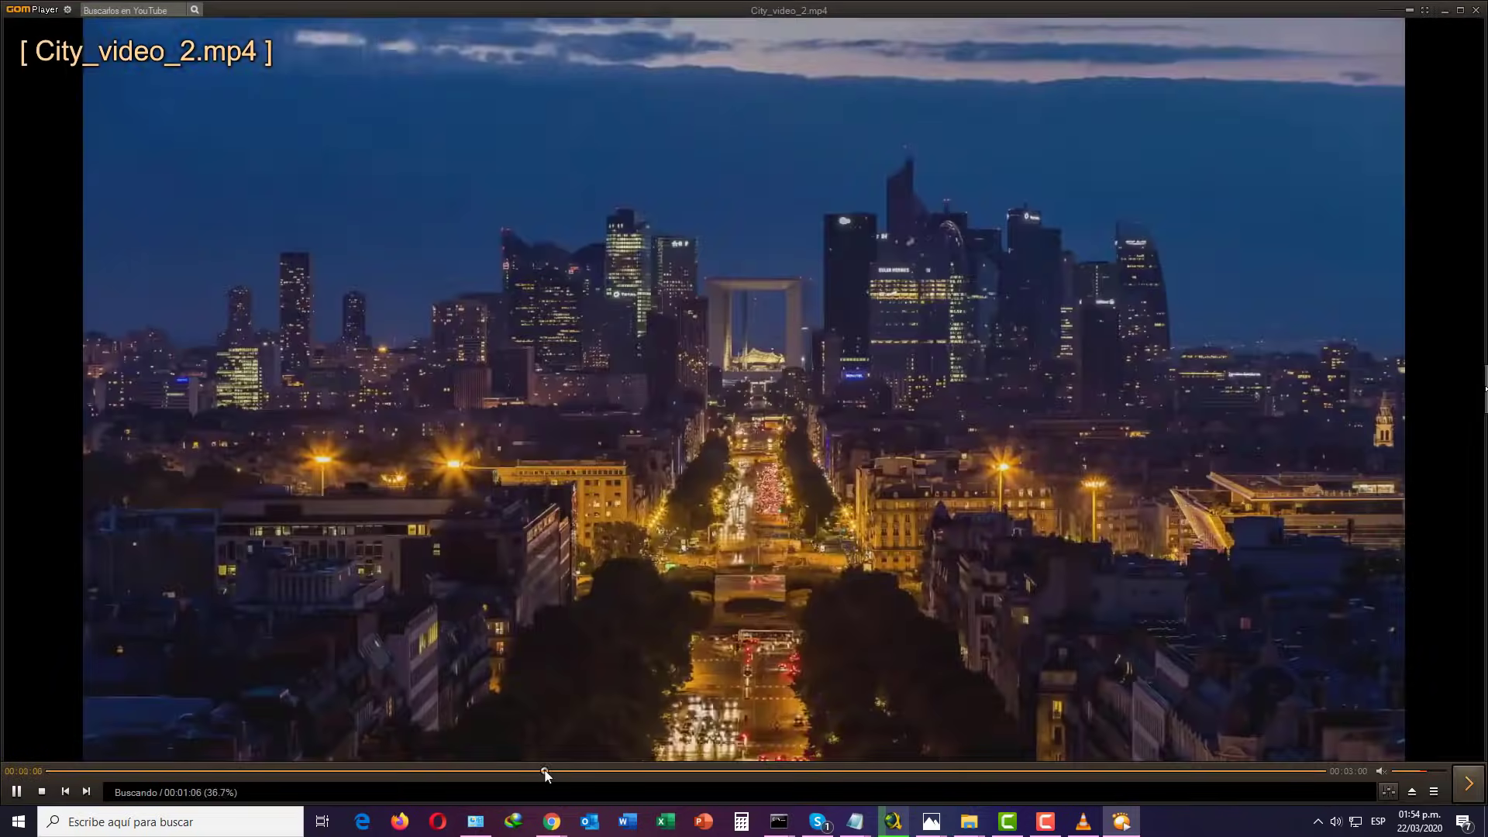
click(763, 773)
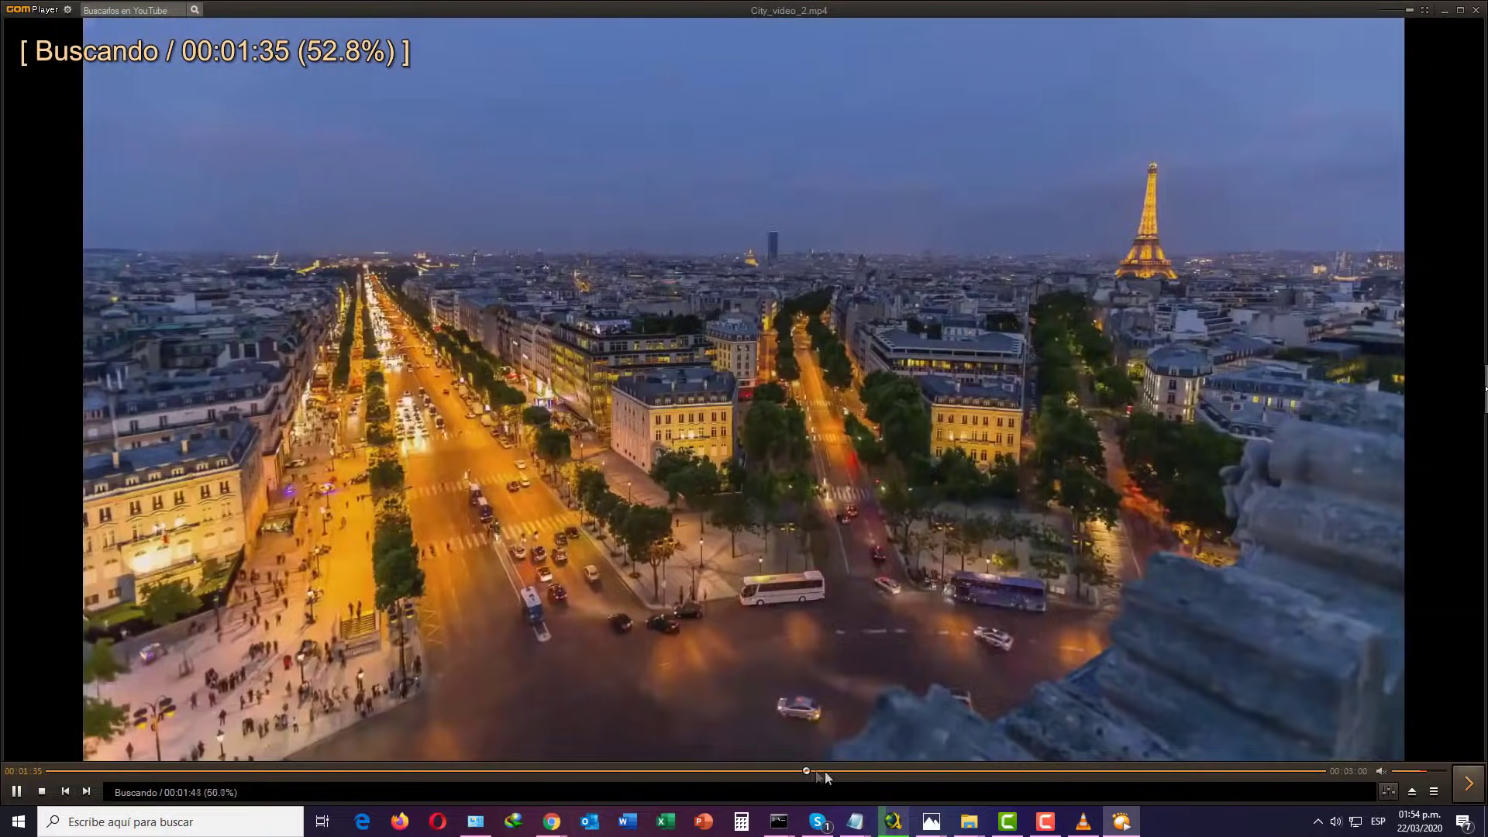
click(770, 772)
click(853, 771)
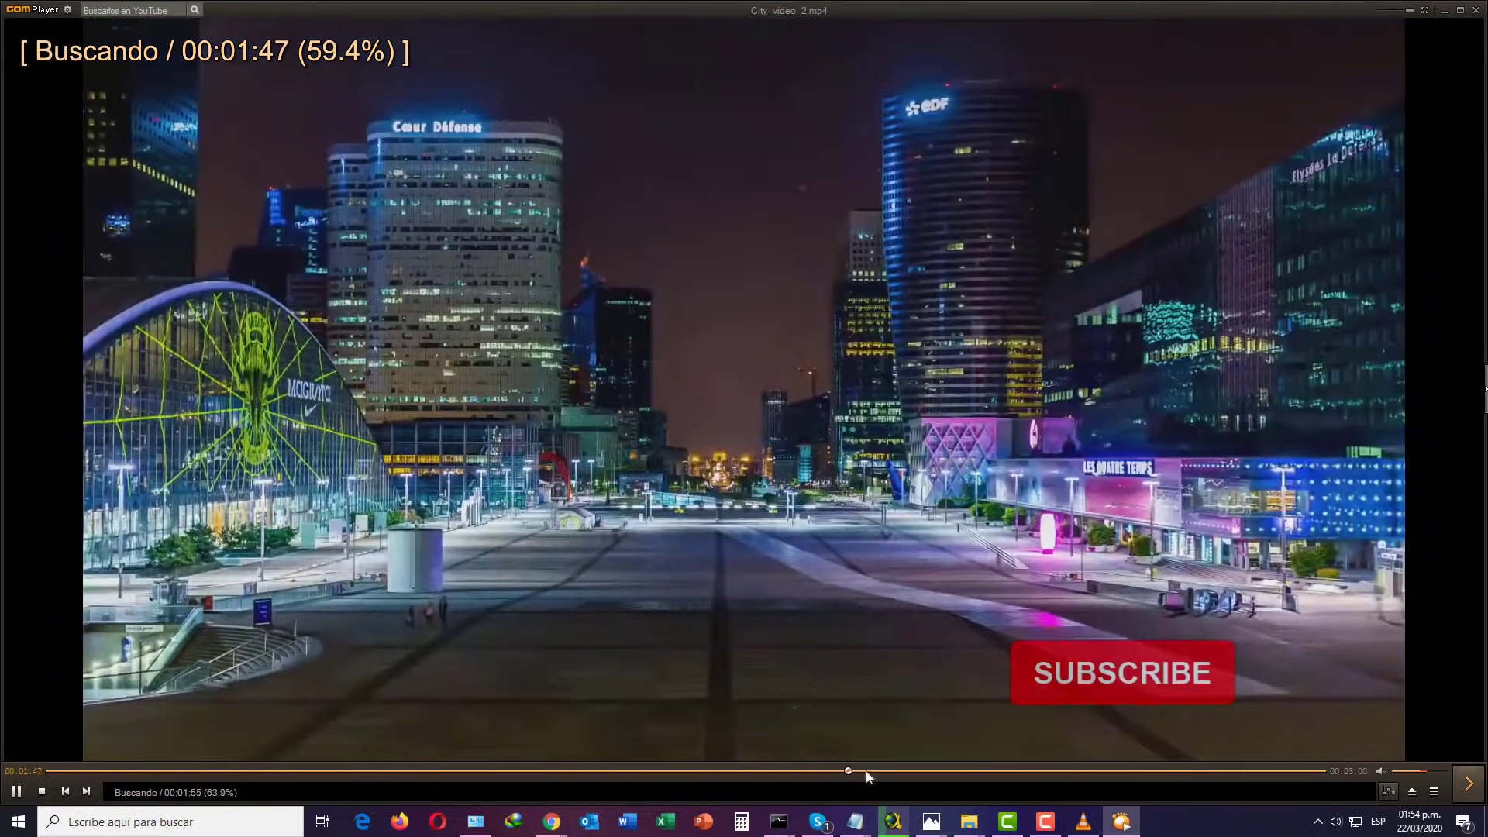
click(961, 772)
click(965, 772)
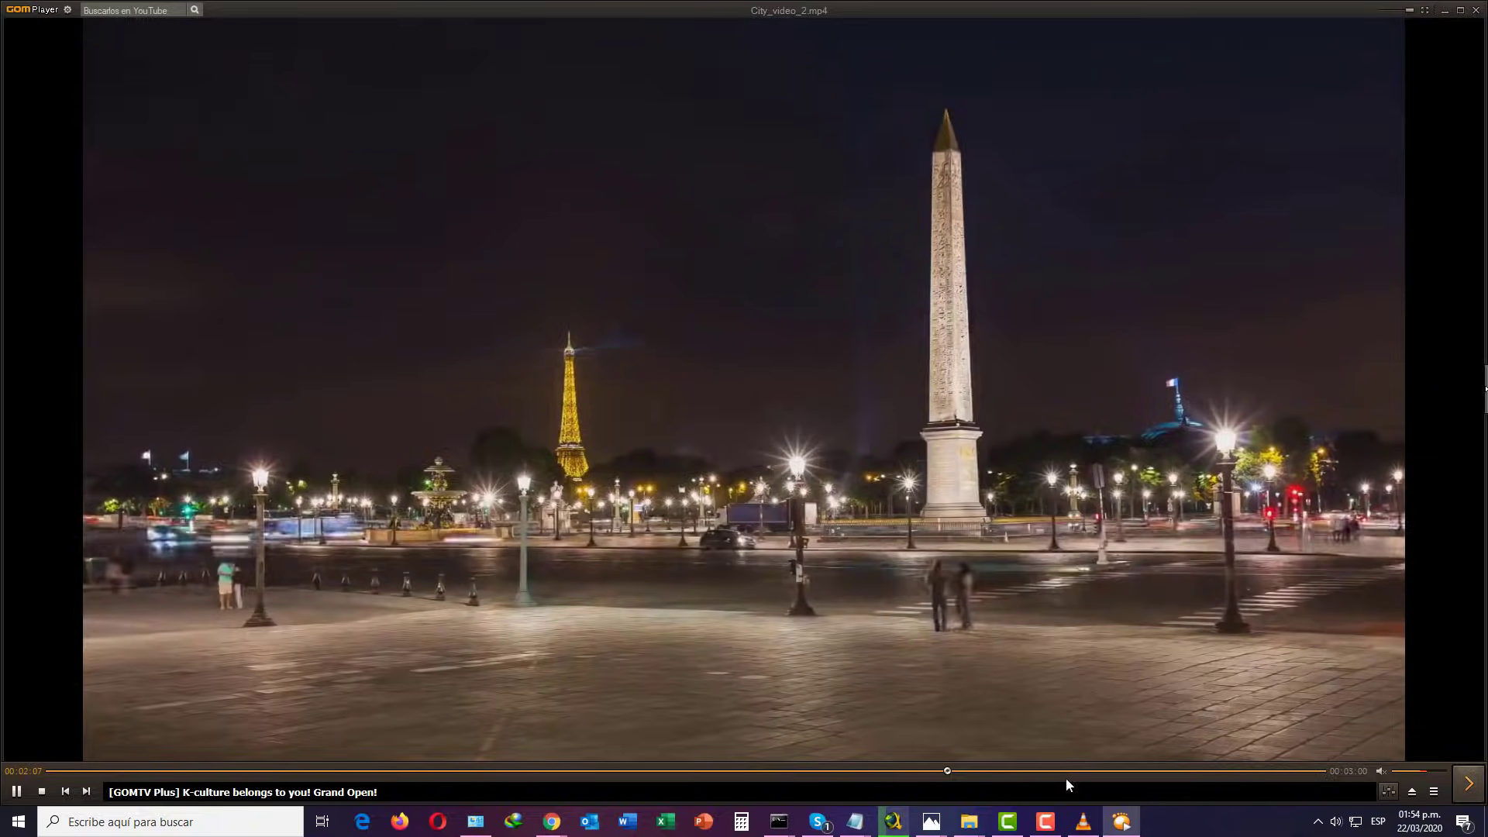
click(1063, 776)
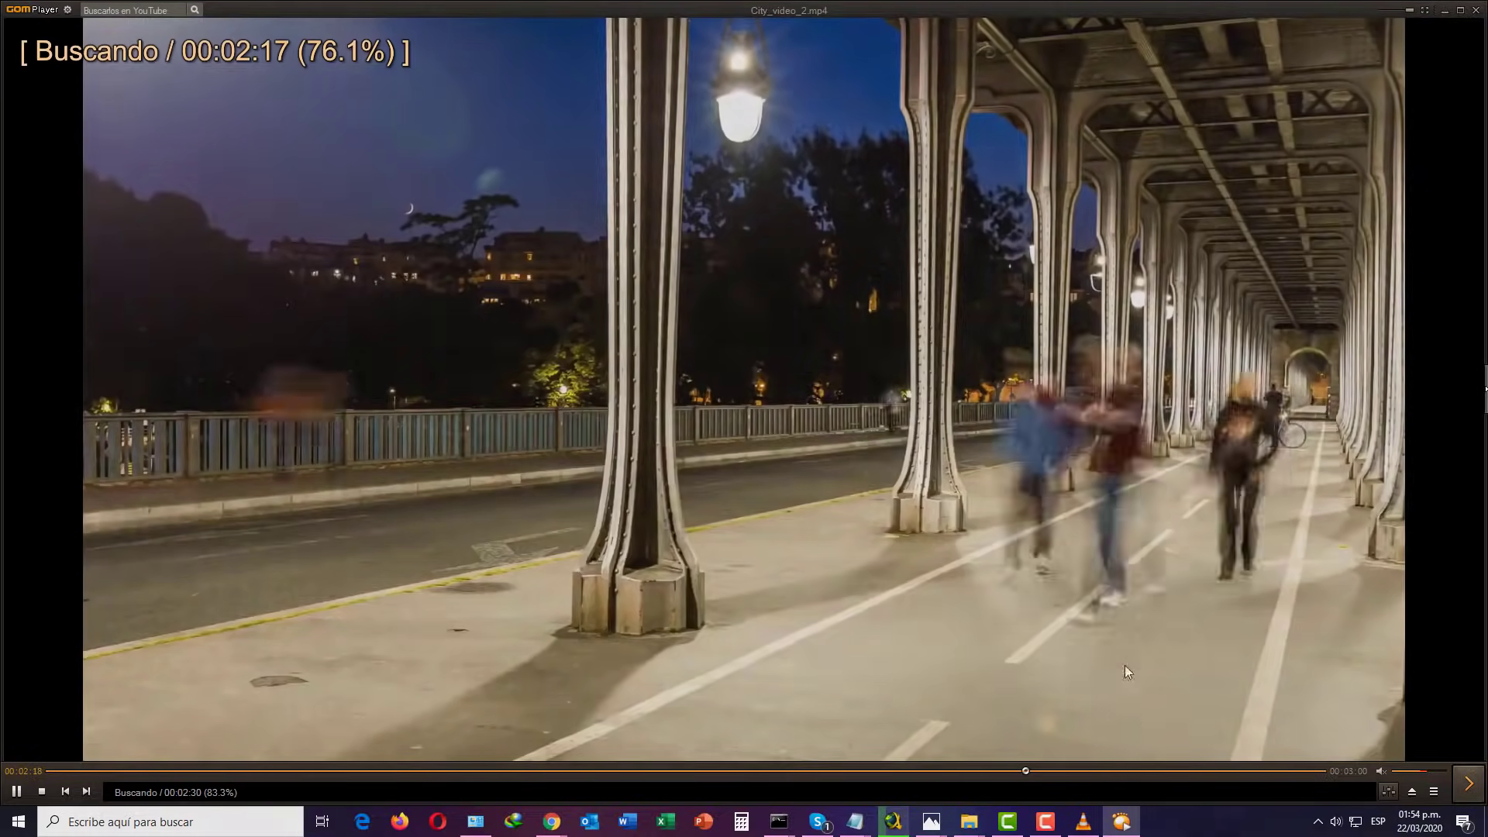